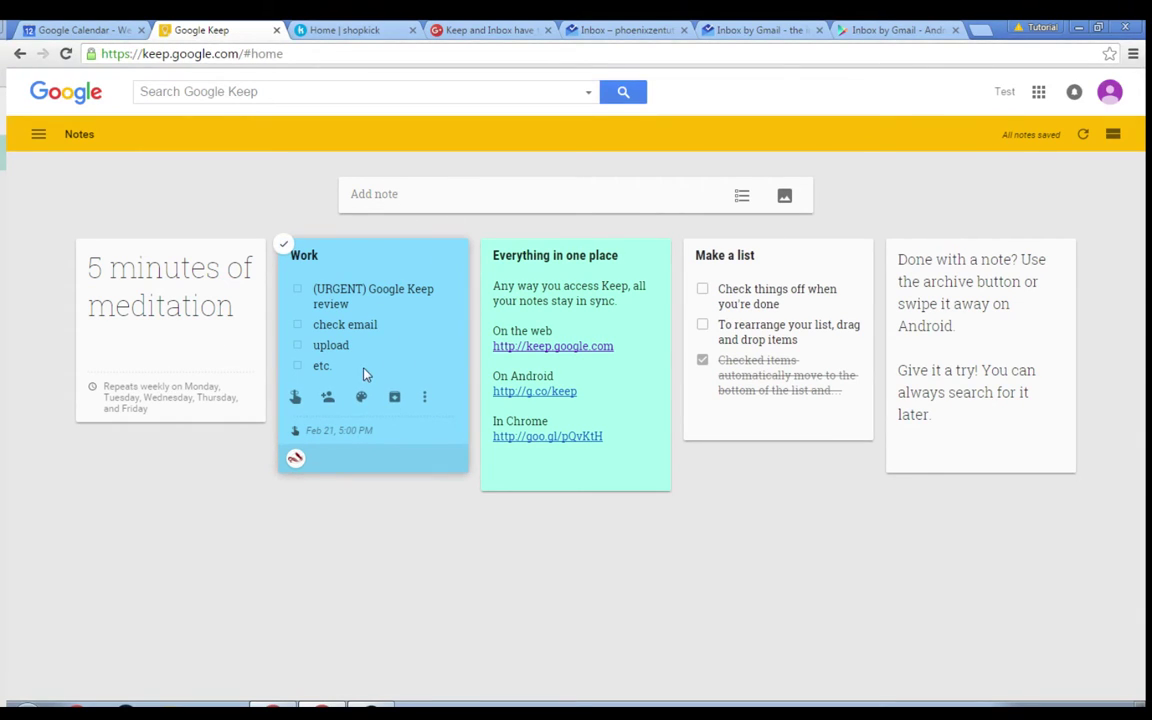
- Copy the Work note to a Google Doc and check the copied list in the opened document before closing it
{"action": "left_click", "coordinate": [426, 400]}
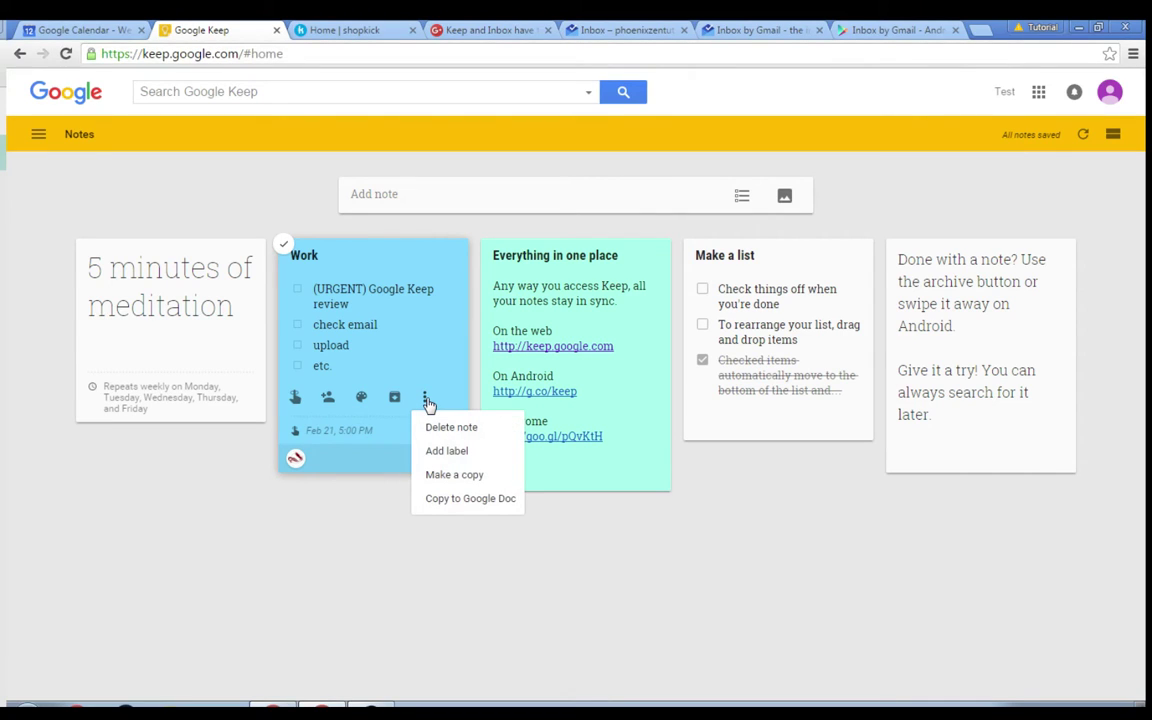
{"action": "left_click", "coordinate": [451, 508]}
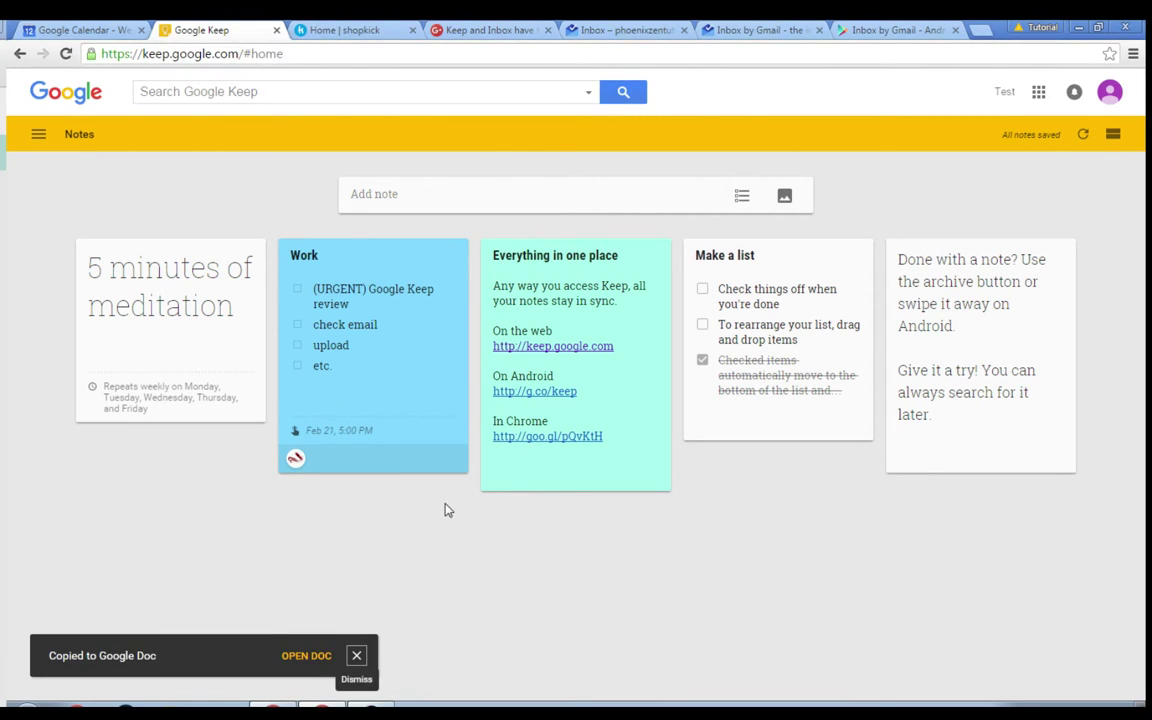
{"action": "left_click", "coordinate": [305, 657]}
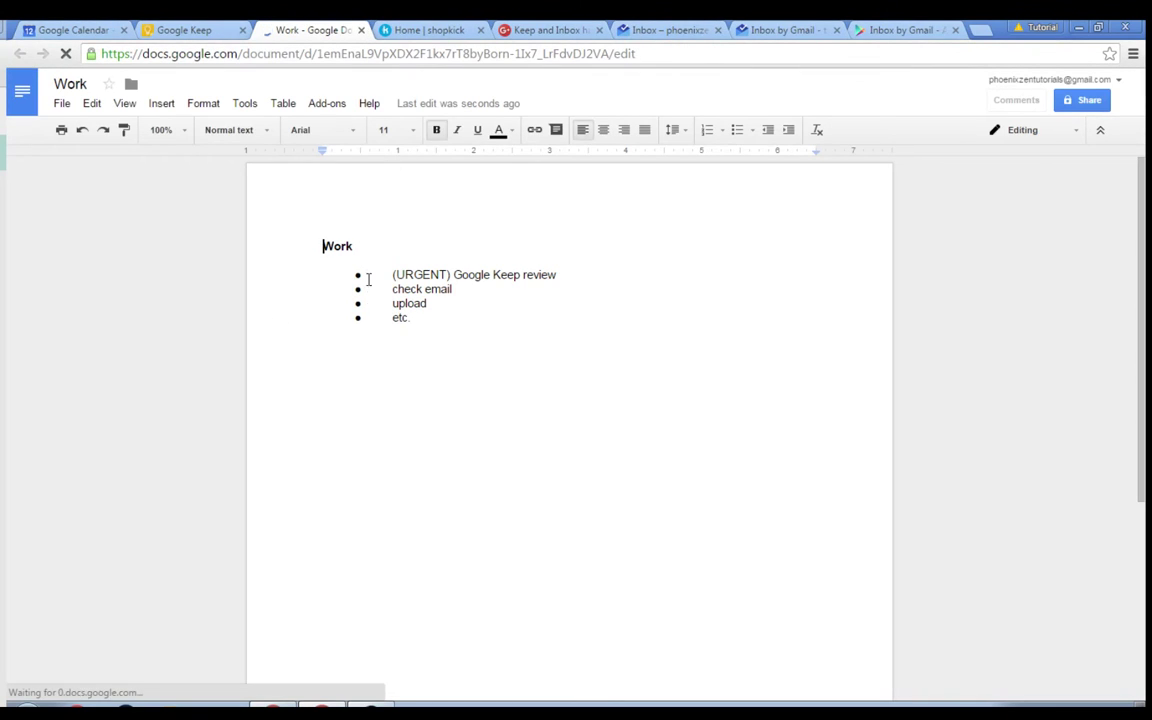
{"action": "left_click", "coordinate": [401, 339]}
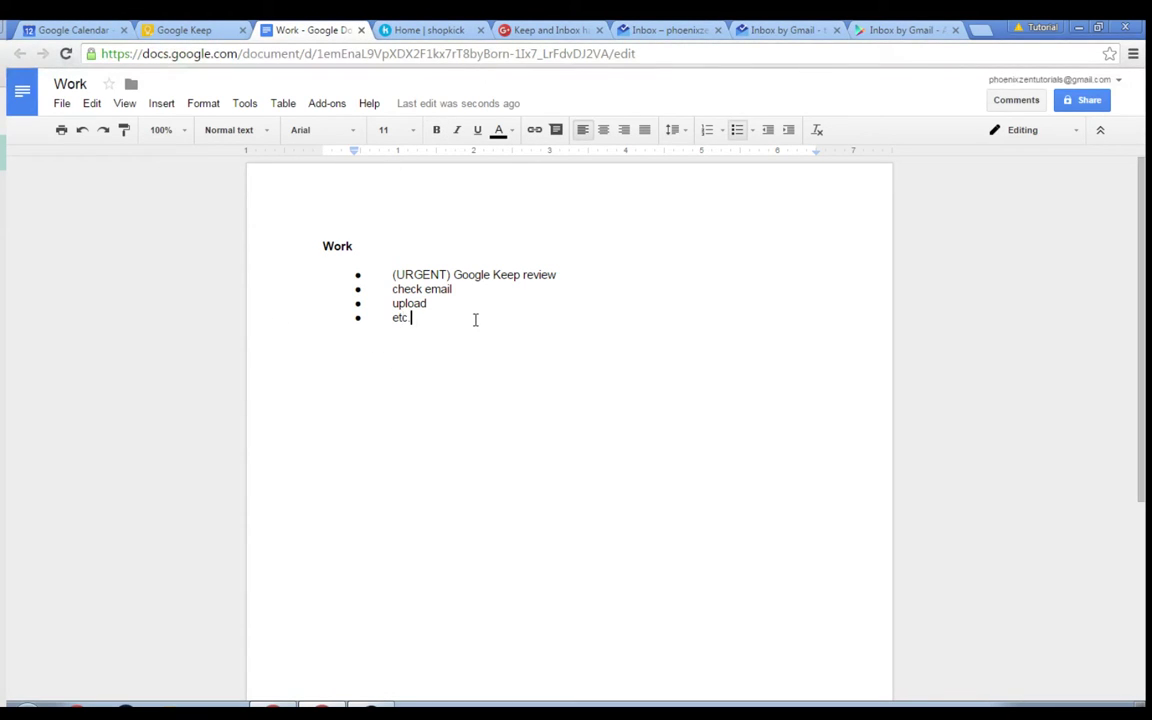
{"action": "type", "text": "."}
{"action": "left_click", "coordinate": [361, 30]}
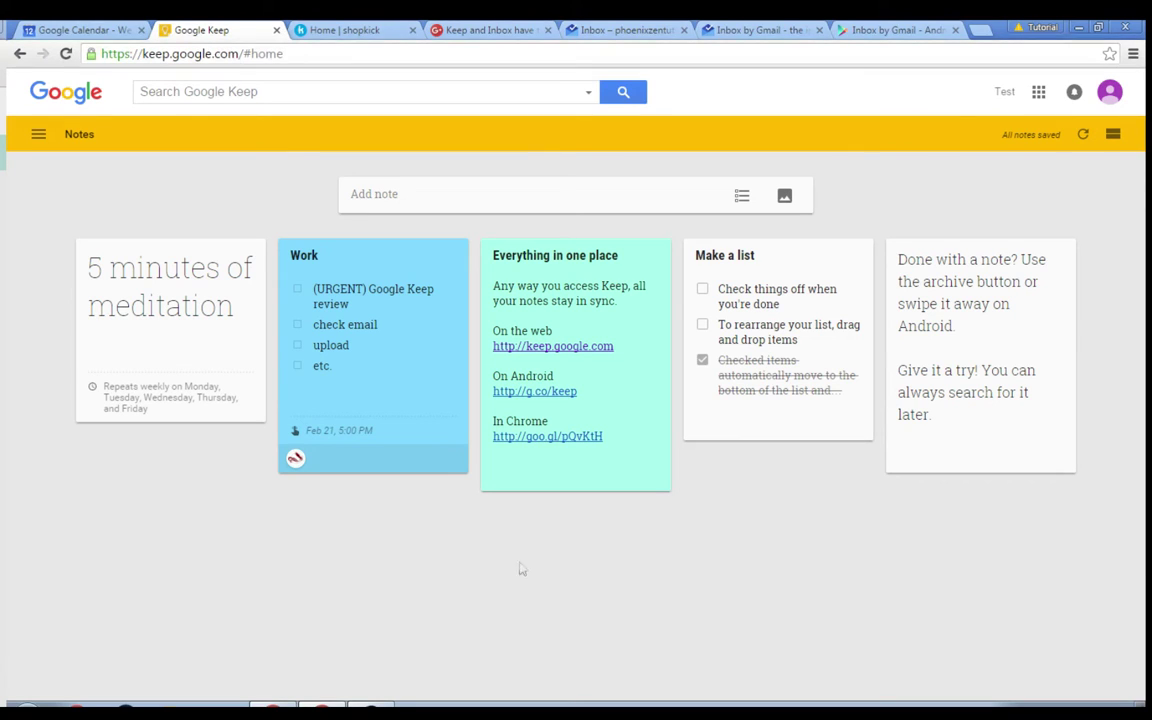
{"action": "mouse_move", "coordinate": [416, 428]}
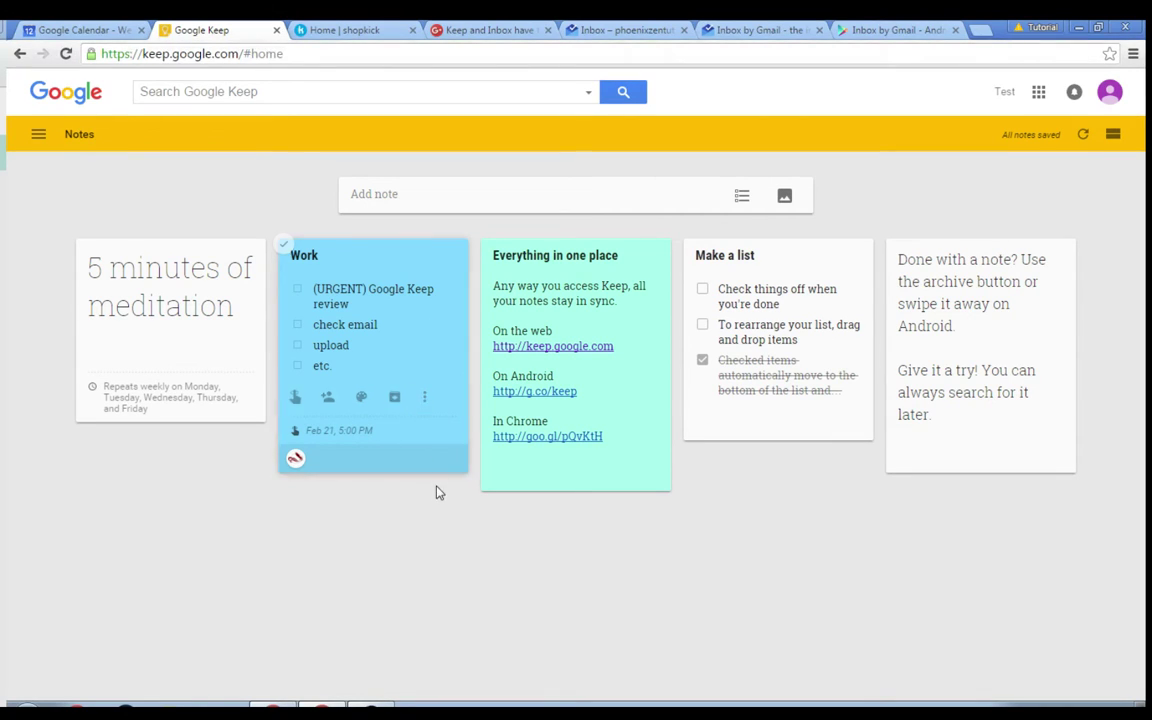
{"action": "left_click", "coordinate": [425, 400]}
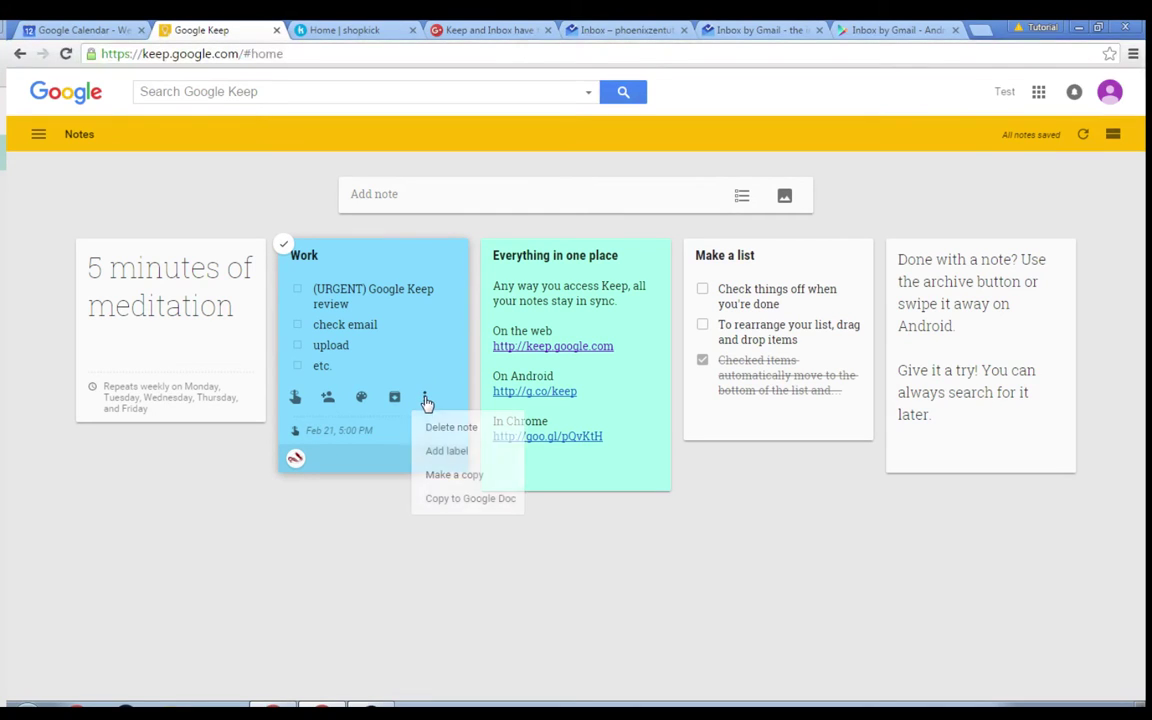
{"action": "left_click", "coordinate": [373, 543]}
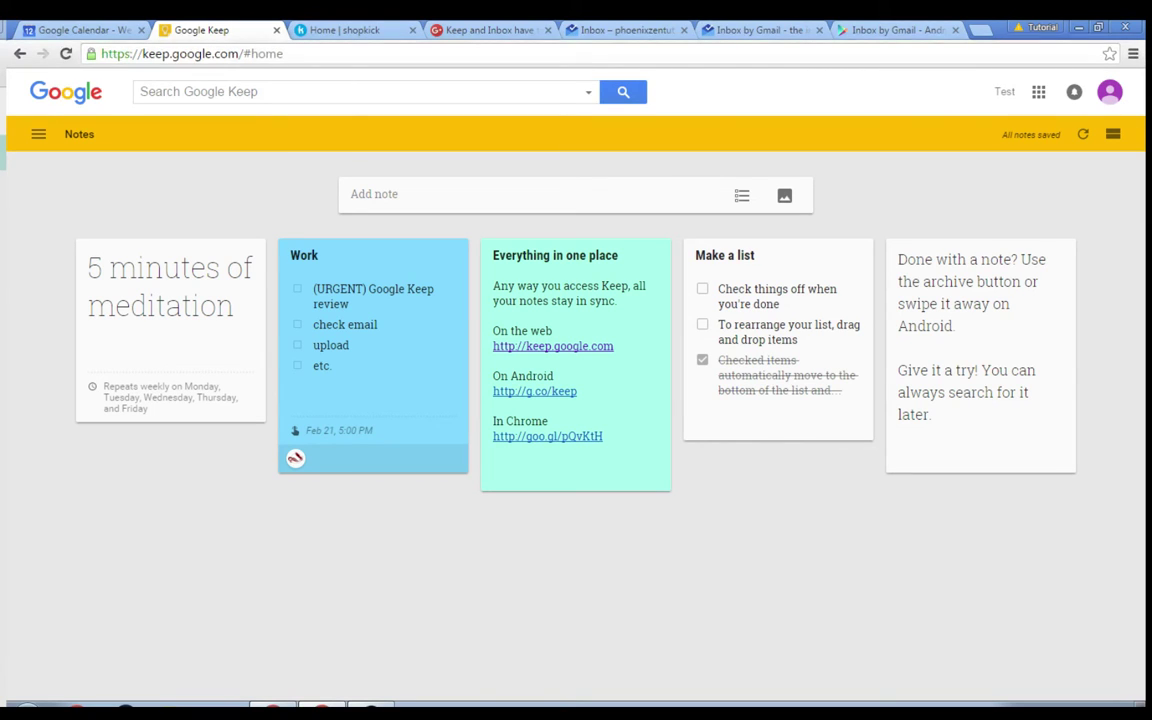
- Examine the Work note's reminder date, time and repeat settings without changing them
{"action": "left_click", "coordinate": [295, 398]}
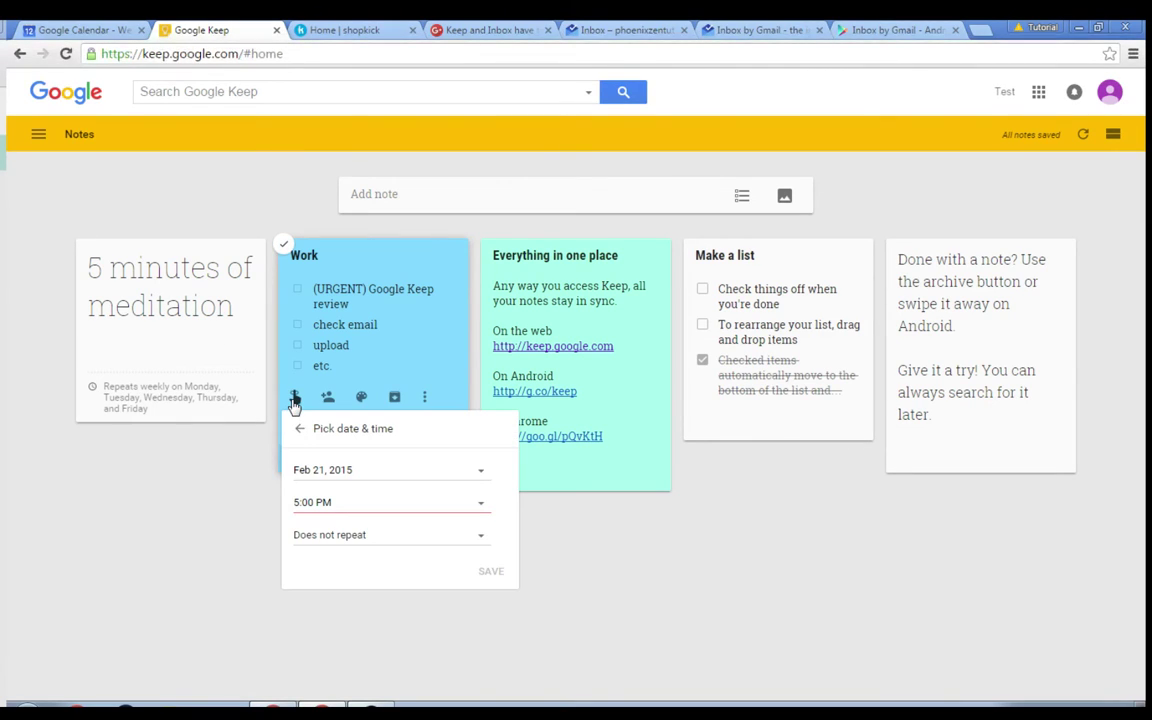
{"action": "left_click", "coordinate": [330, 537]}
{"action": "left_click", "coordinate": [175, 480]}
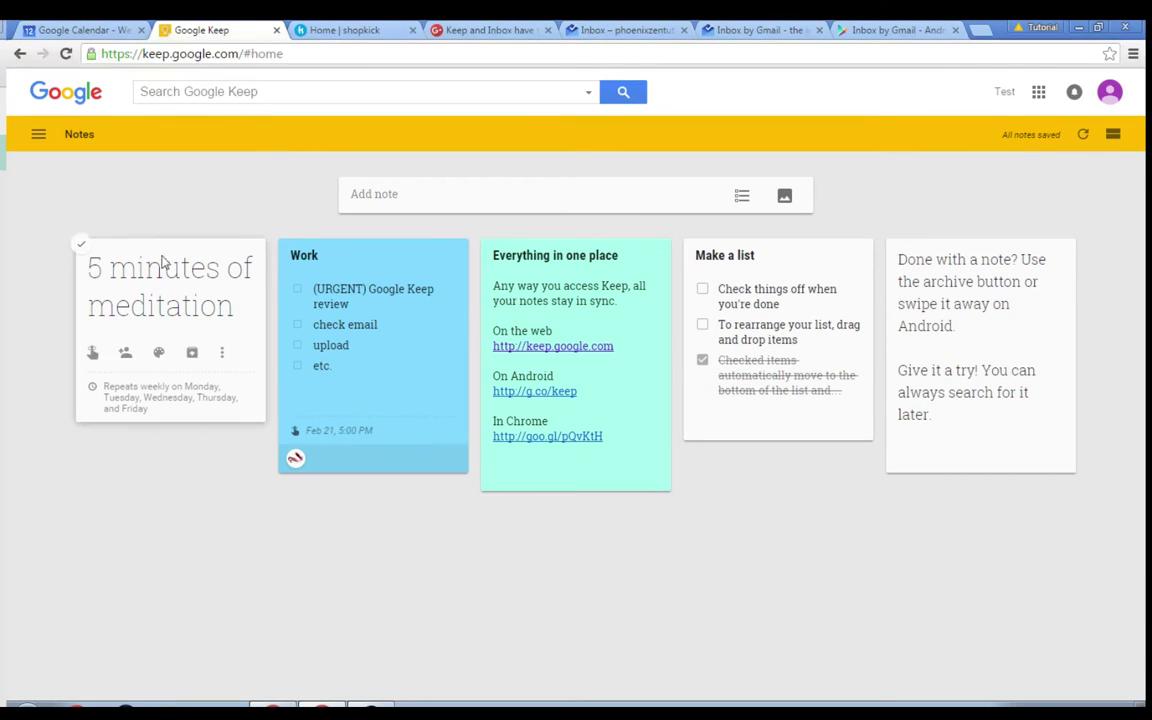
- Save the meditation note's reminder with a custom weekly repeat on Monday through Friday that never ends
{"action": "left_click", "coordinate": [93, 355]}
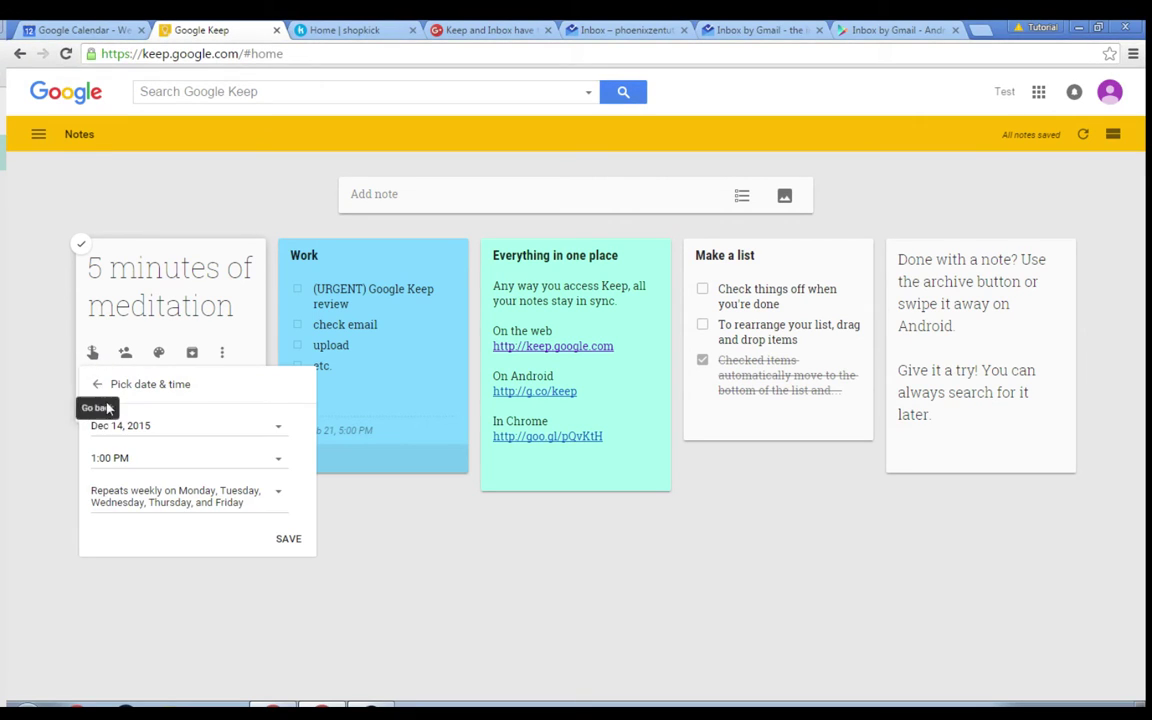
{"action": "left_click", "coordinate": [135, 506]}
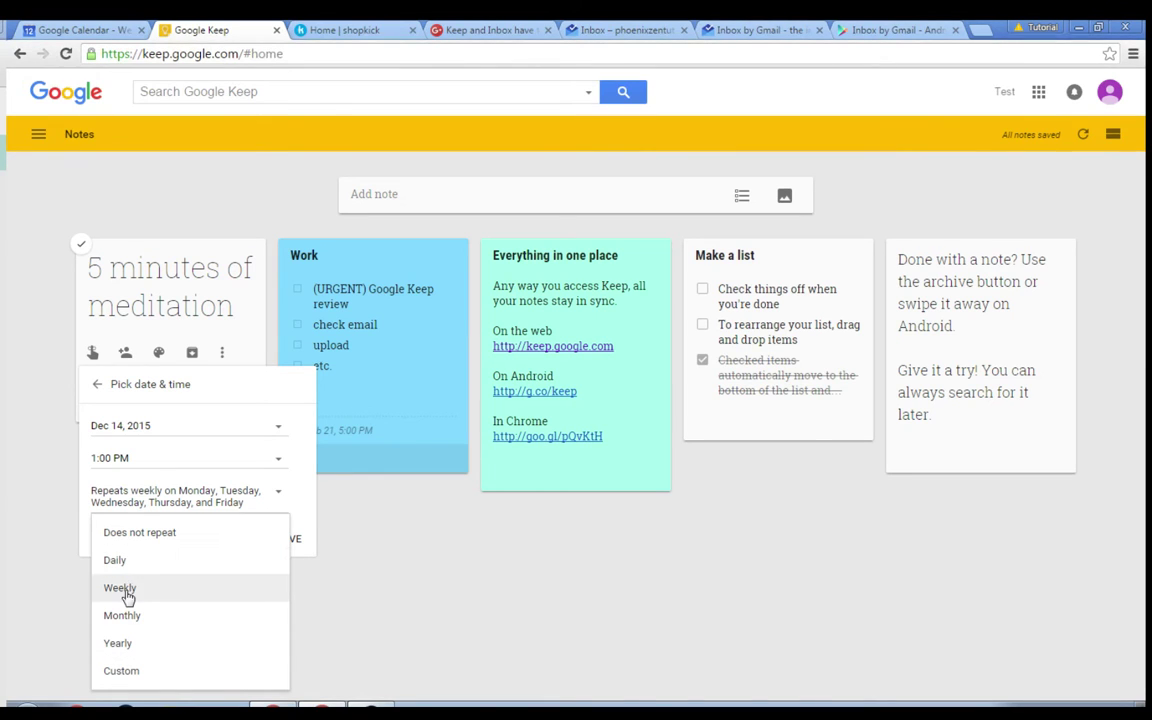
{"action": "left_click", "coordinate": [124, 672]}
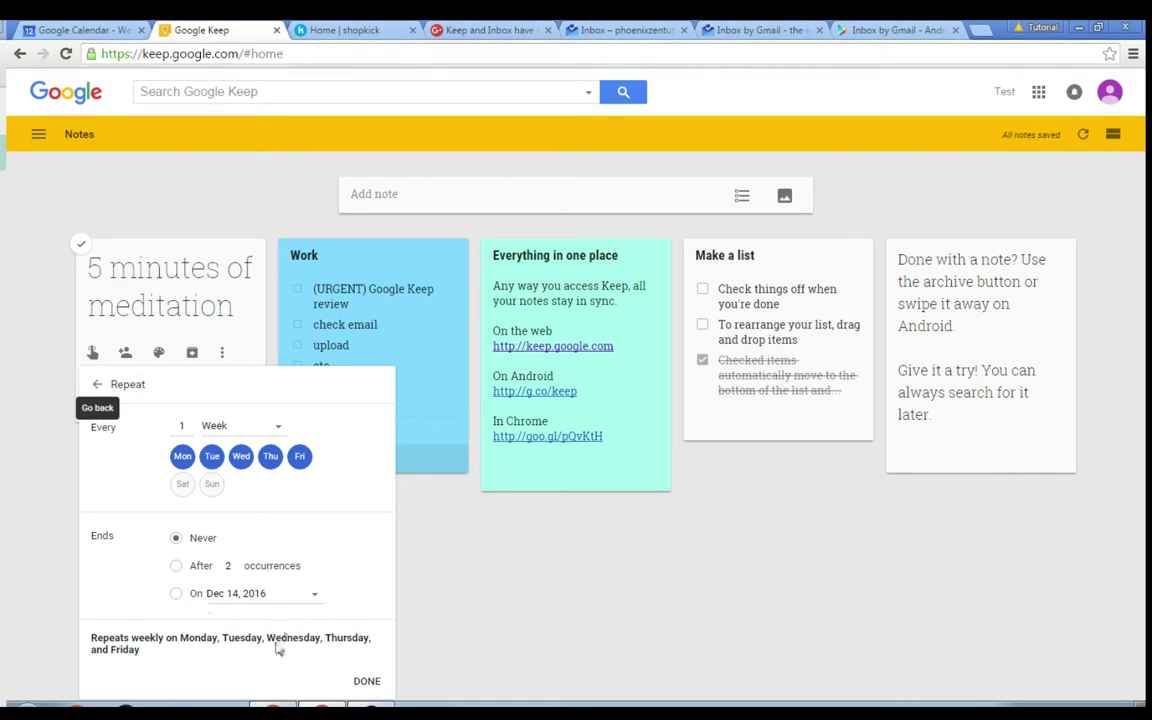
{"action": "left_click", "coordinate": [367, 682]}
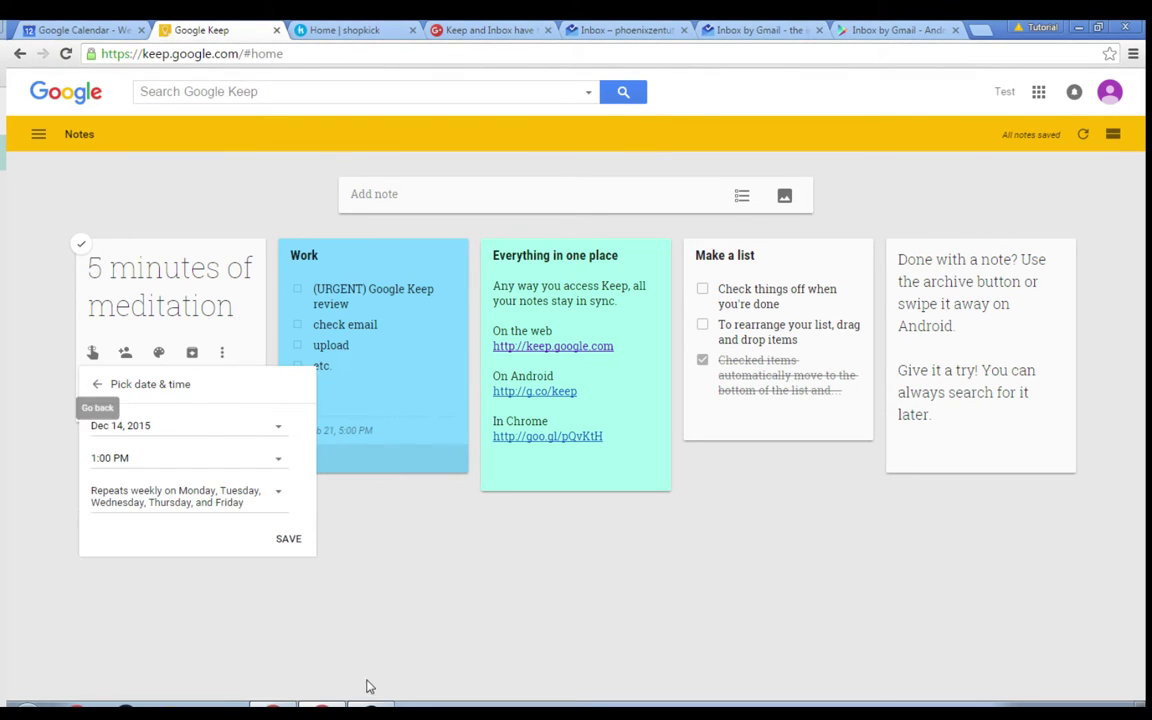
{"action": "left_click", "coordinate": [289, 541]}
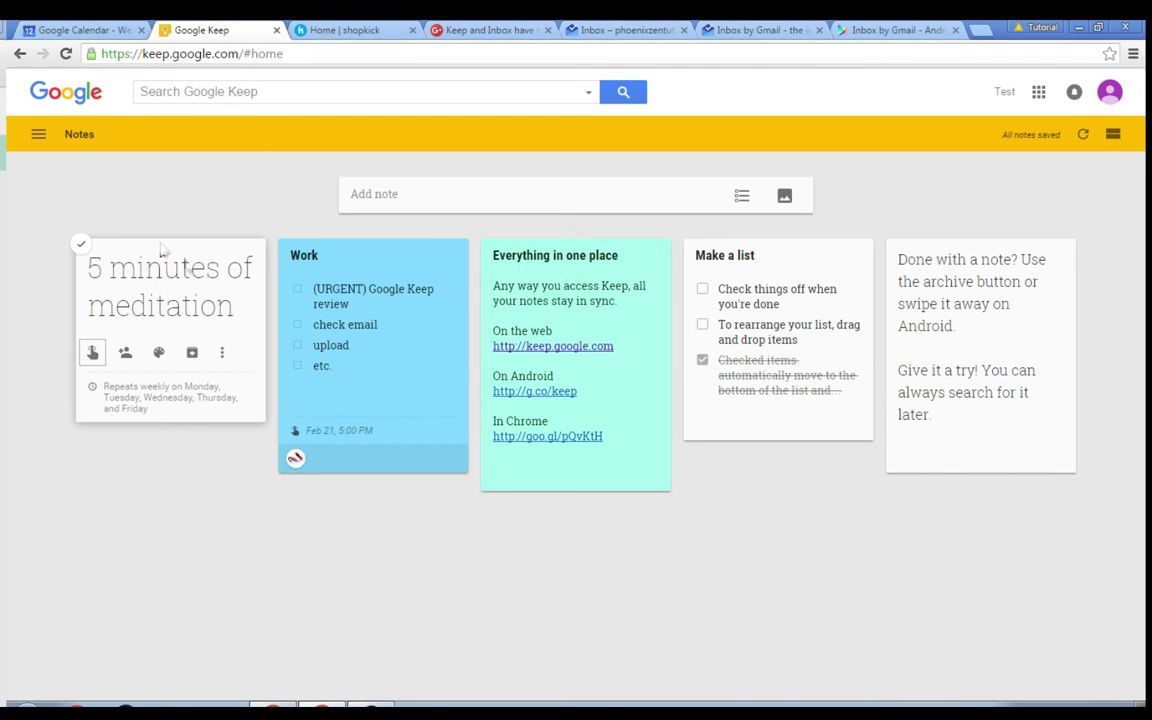
- Compare the Google Calendar week of Dec 13 – 19, 2015 with the Google Keep notes, discarding the blank Sunday 6am – 7am event
{"action": "left_click", "coordinate": [128, 28]}
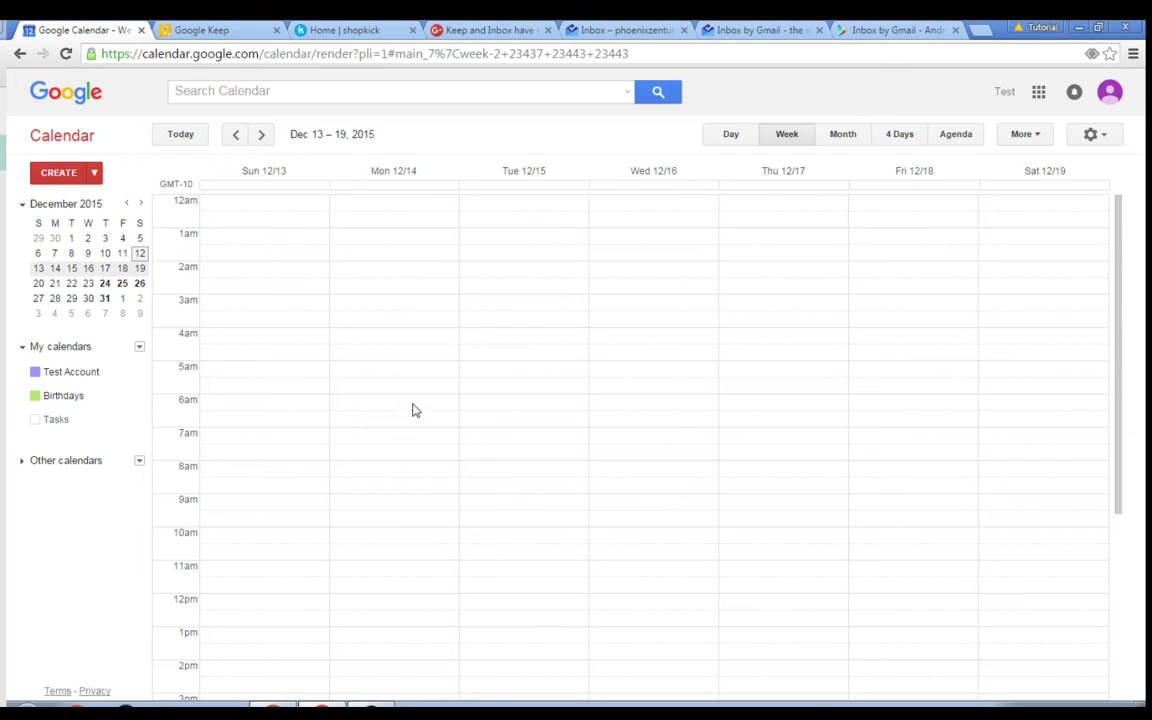
{"action": "left_click", "coordinate": [226, 401]}
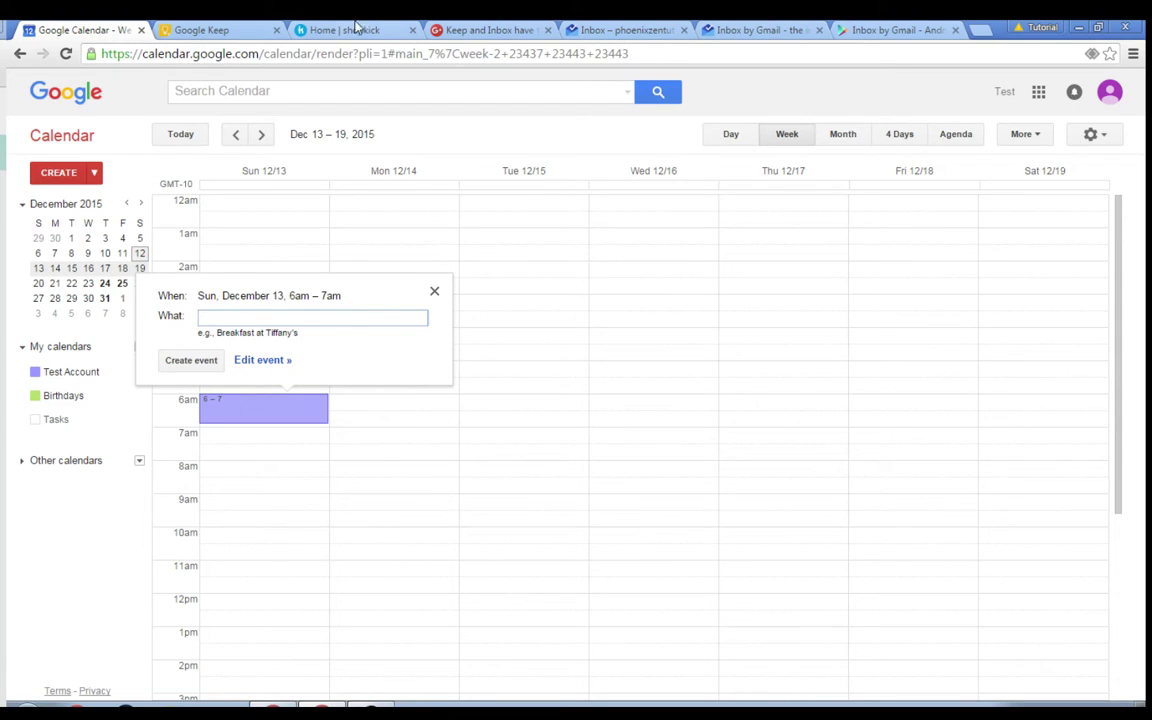
{"action": "left_click", "coordinate": [215, 30]}
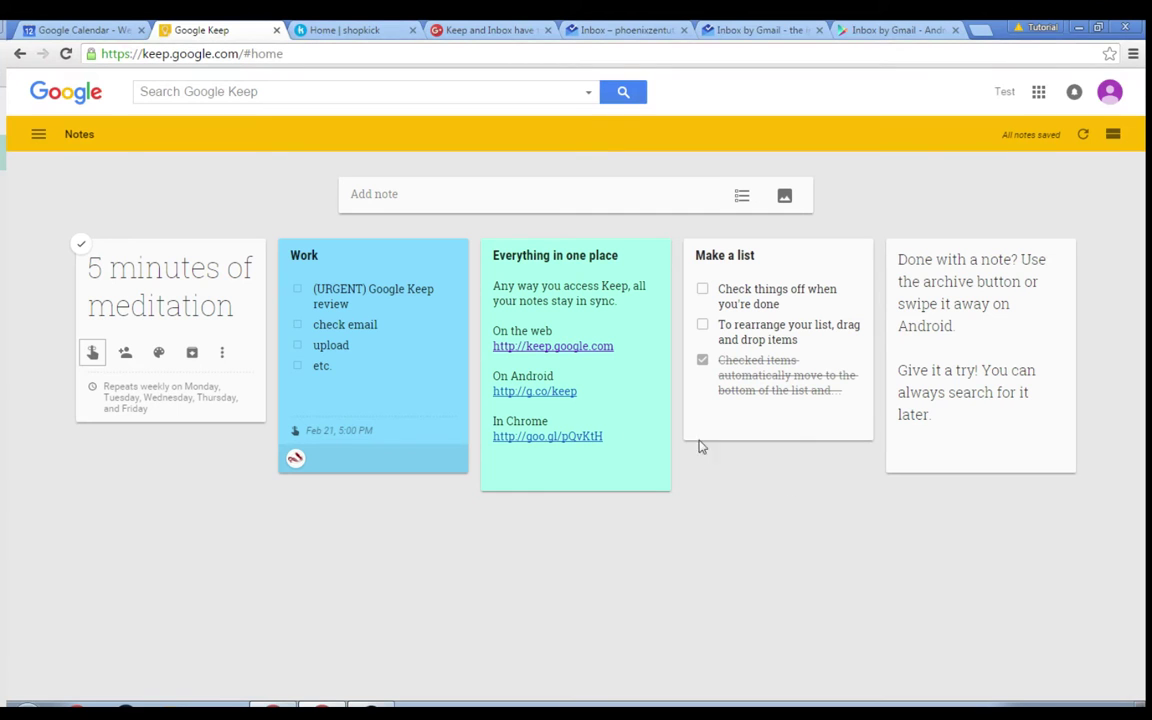
{"action": "left_click", "coordinate": [108, 28]}
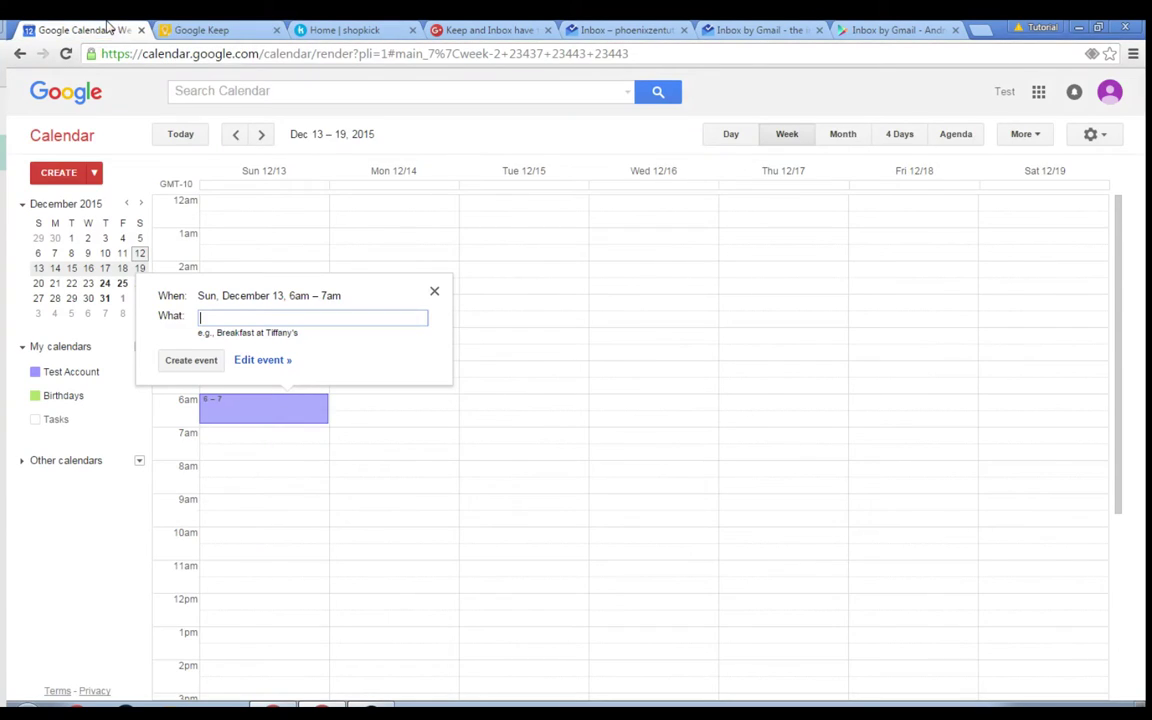
{"action": "left_click", "coordinate": [190, 28]}
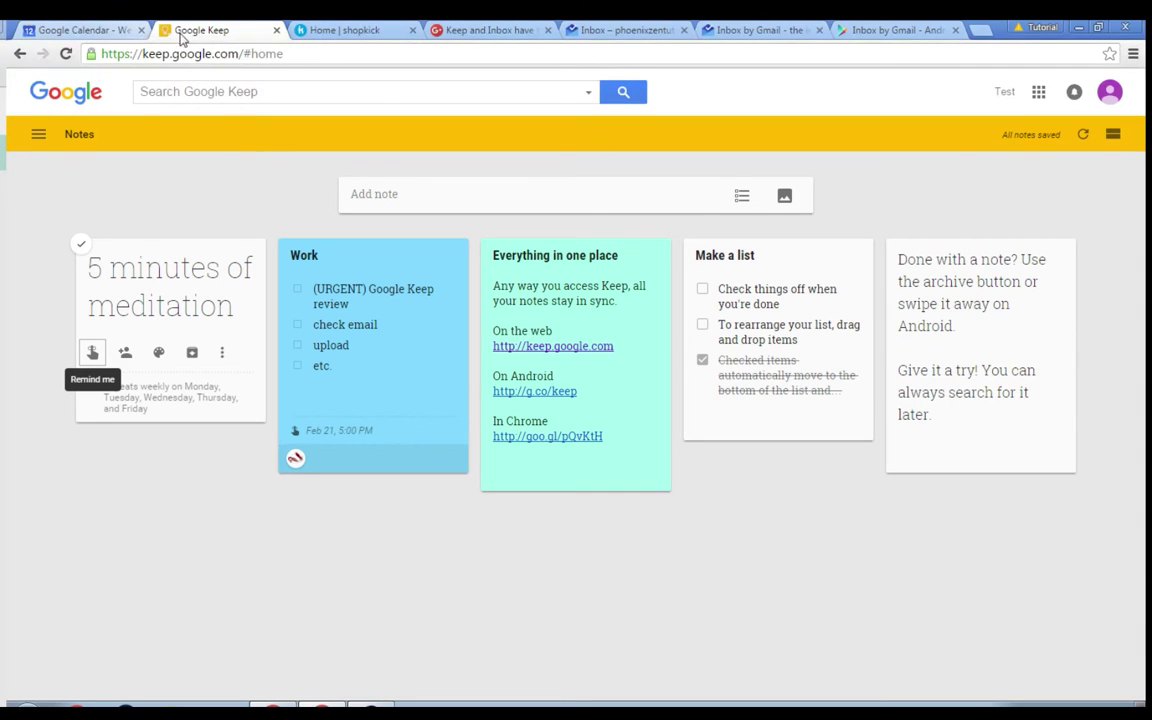
{"action": "left_click", "coordinate": [88, 30]}
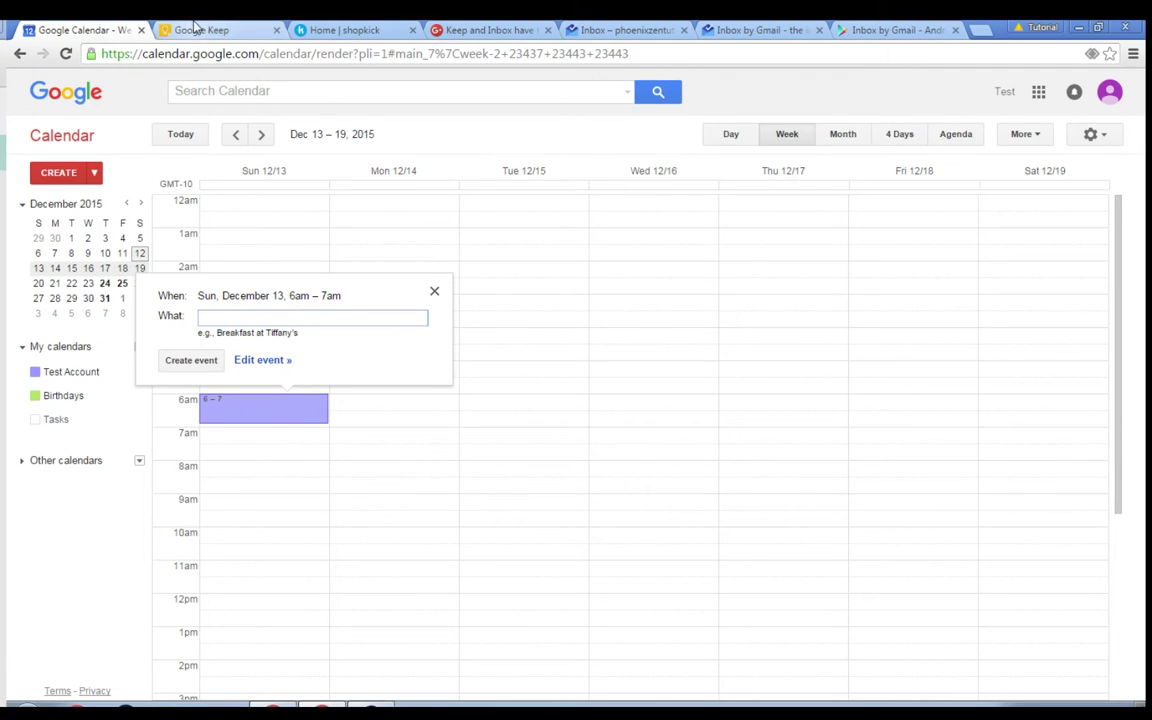
{"action": "left_click", "coordinate": [222, 30]}
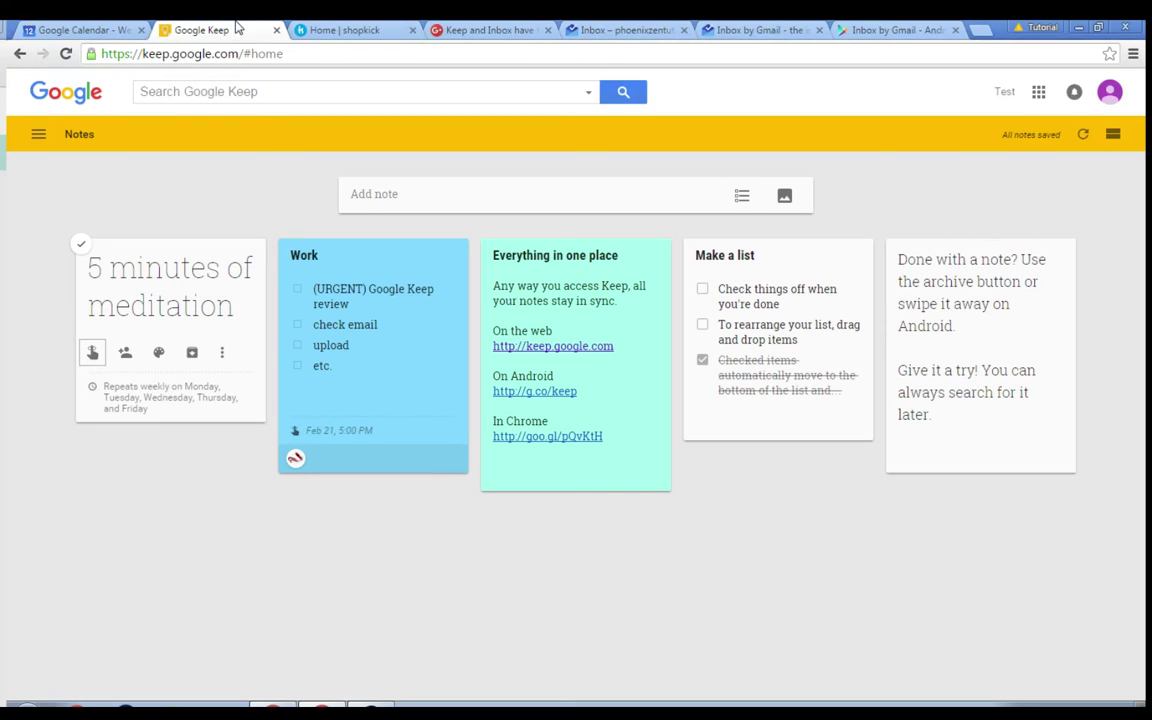
{"action": "left_click", "coordinate": [128, 29]}
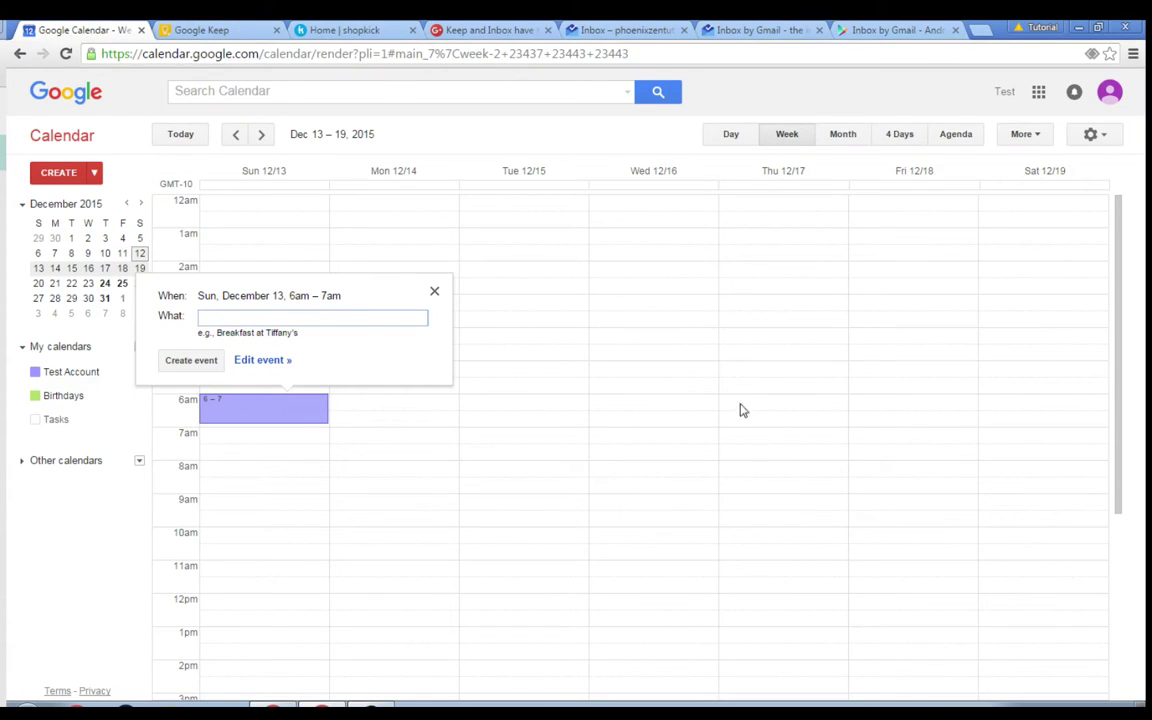
{"action": "left_click", "coordinate": [205, 29]}
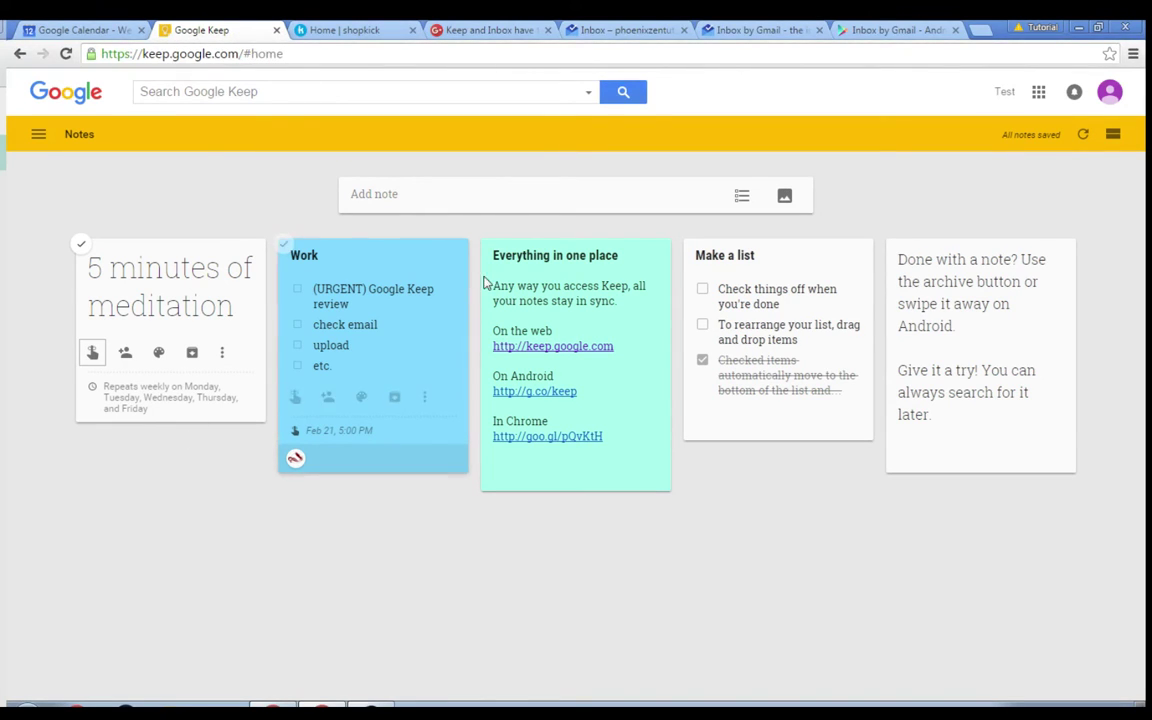
{"action": "key", "text": "ctrl+shift+Tab"}
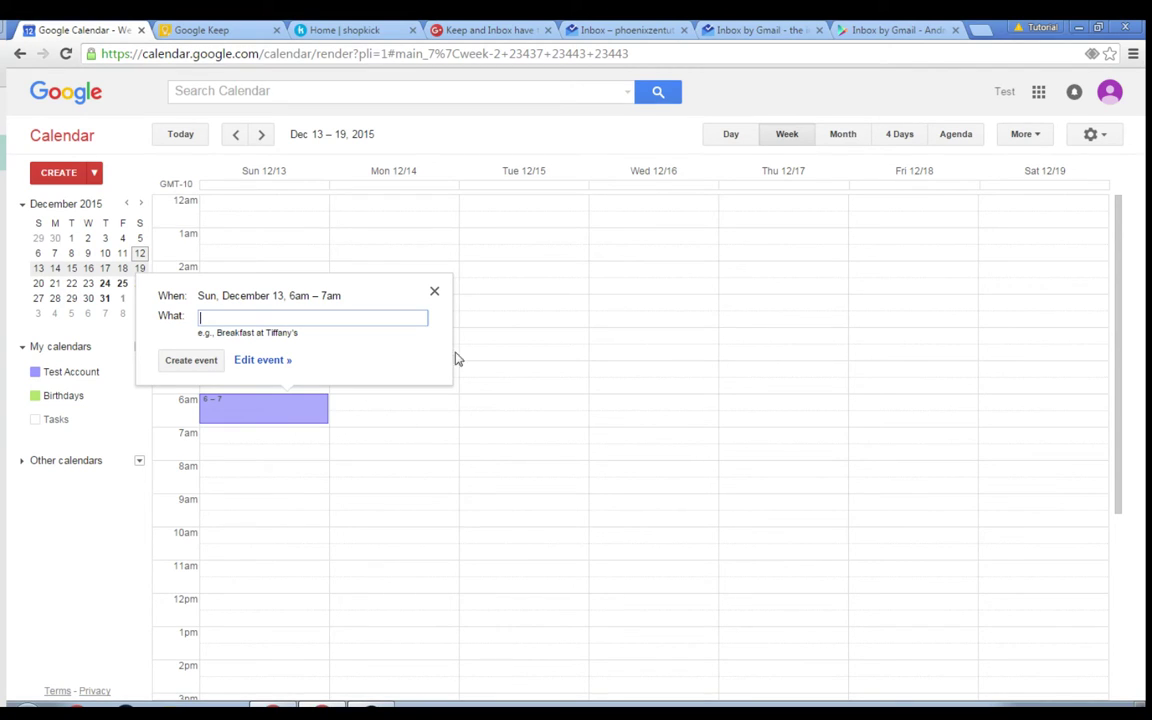
{"action": "left_click", "coordinate": [434, 291]}
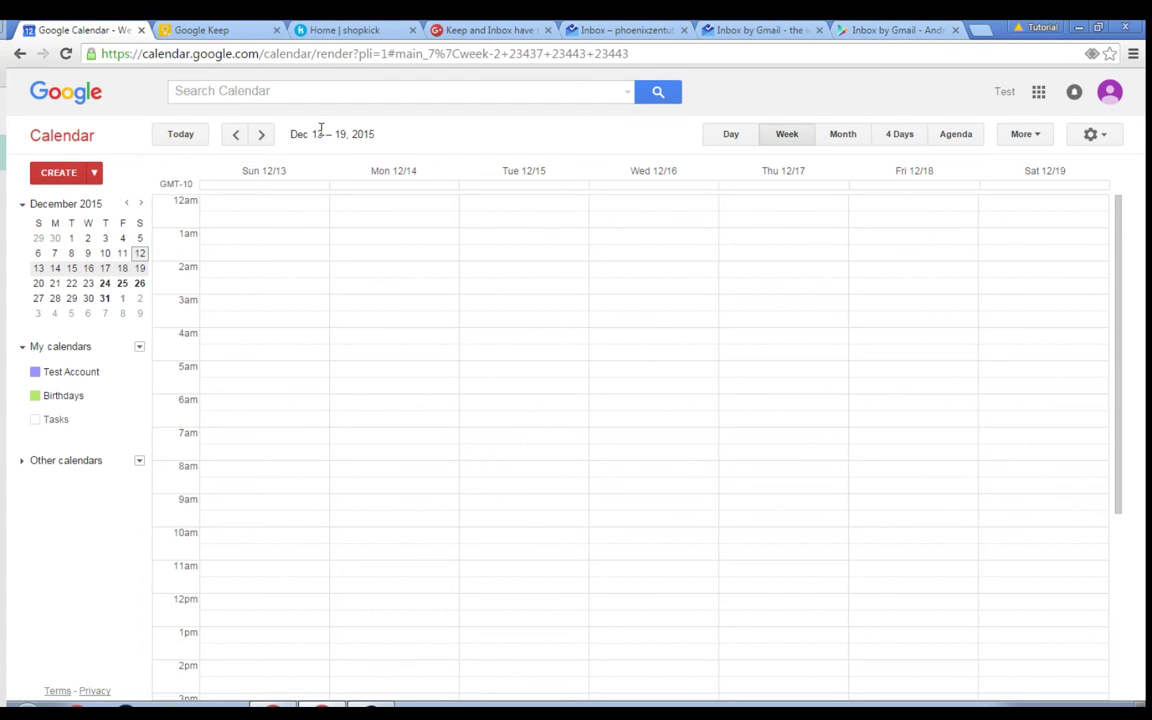
- Return to Google Keep and add the image be-the-light-quote-1 from the Desktop to the Work note
{"action": "left_click", "coordinate": [213, 28]}
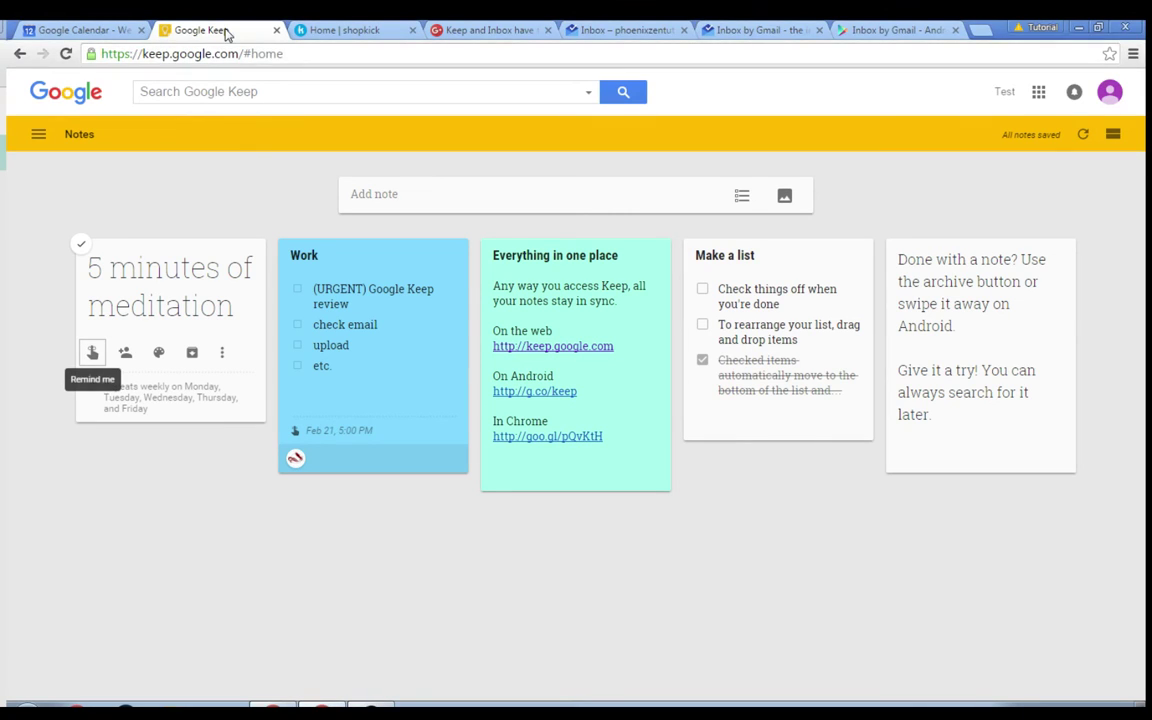
{"action": "left_click", "coordinate": [414, 323]}
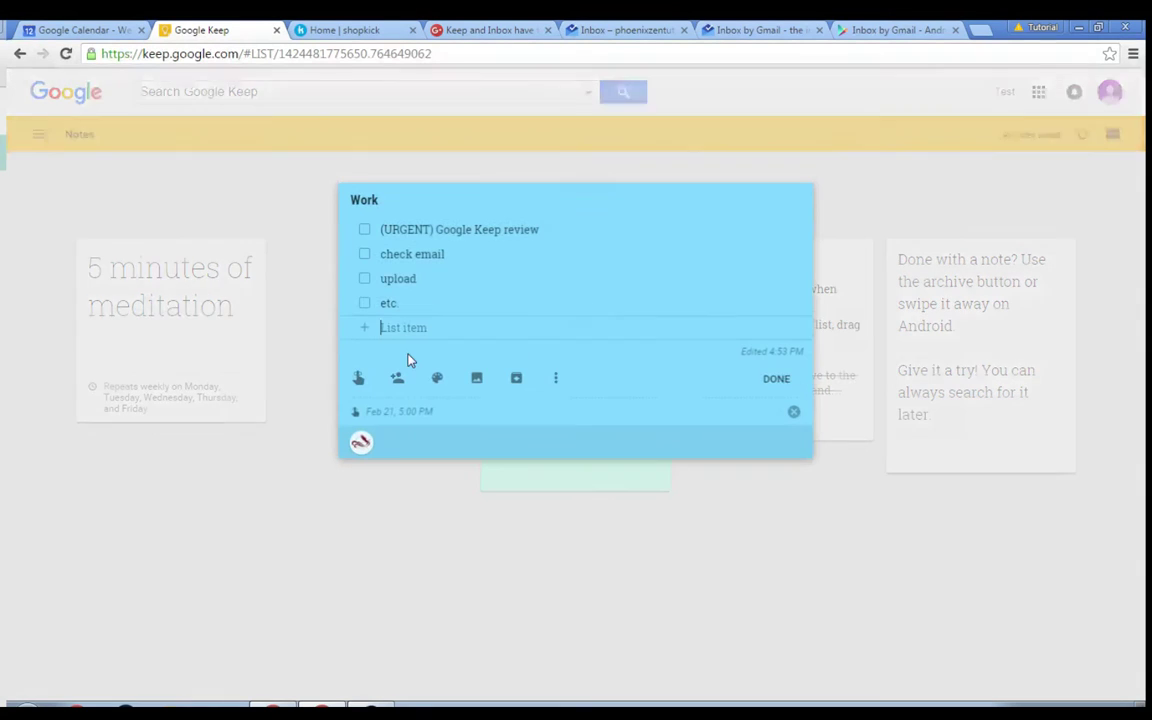
{"action": "left_click", "coordinate": [478, 376]}
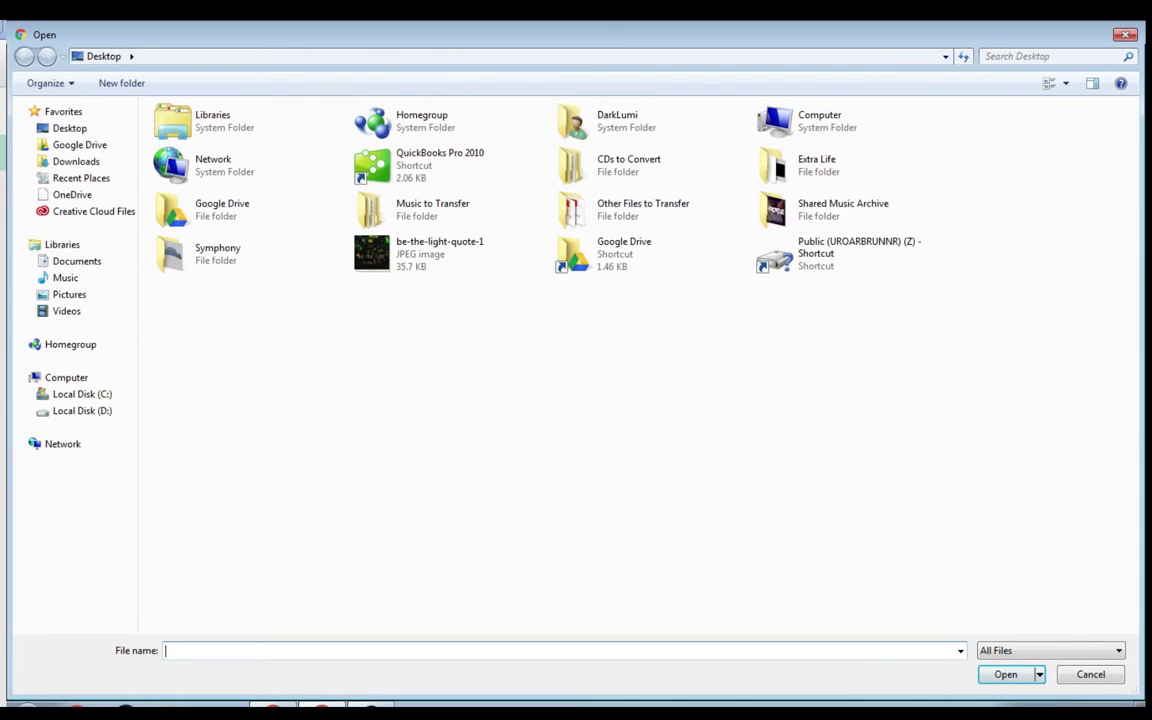
{"action": "left_click", "coordinate": [430, 248]}
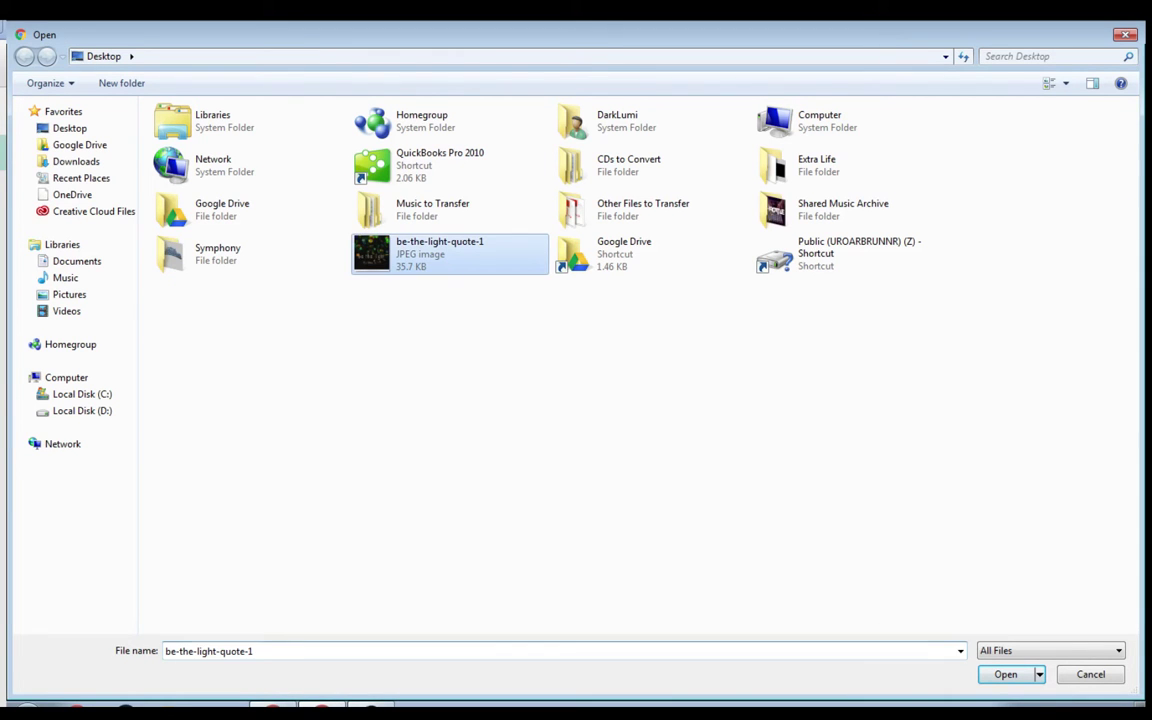
{"action": "left_click", "coordinate": [1005, 674]}
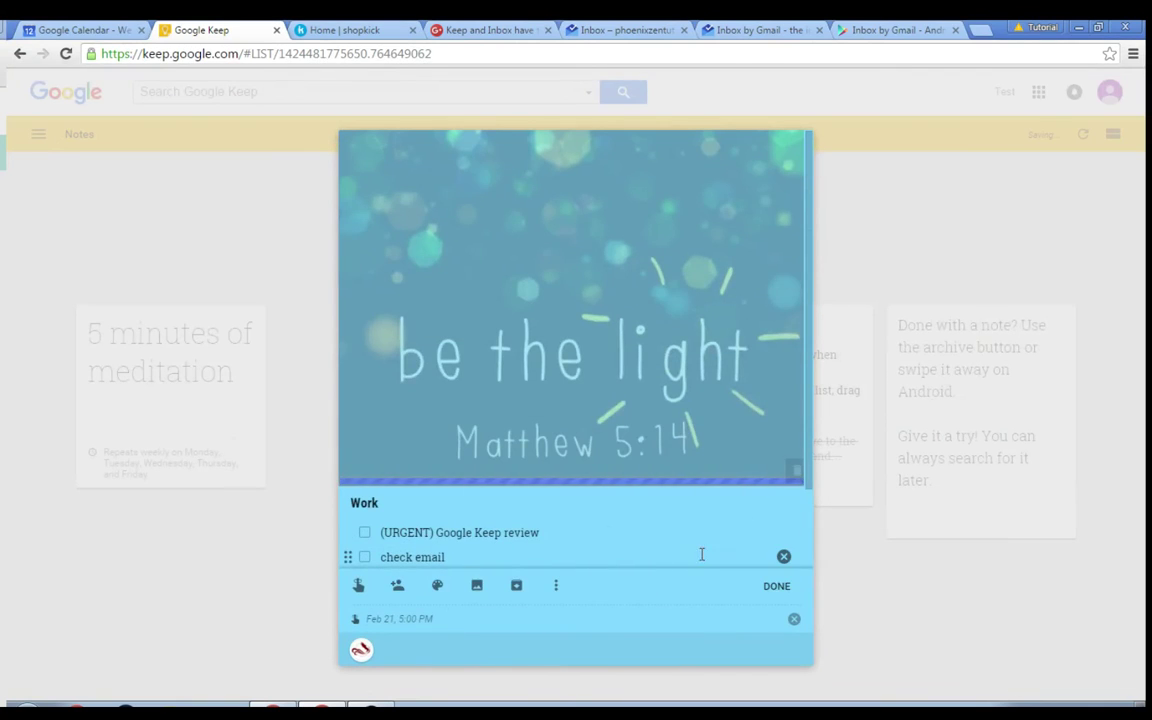
{"action": "scroll", "coordinate": [718, 356], "scroll_direction": "down", "scroll_amount": 1}
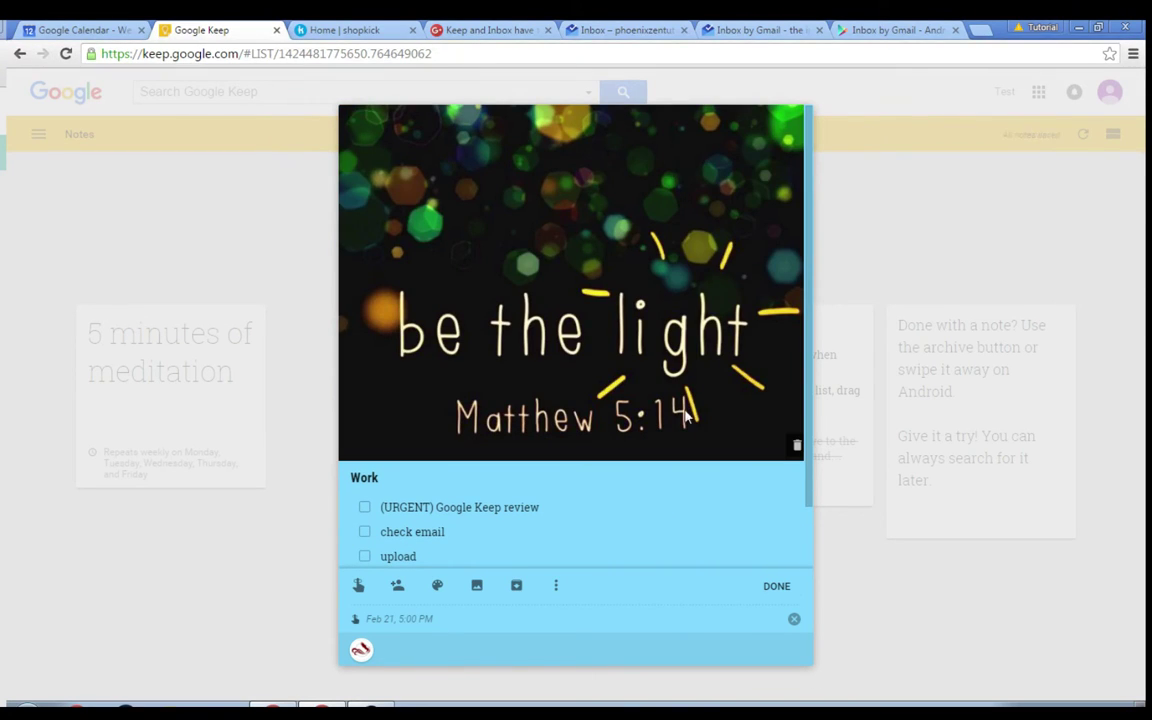
{"action": "left_click", "coordinate": [781, 588]}
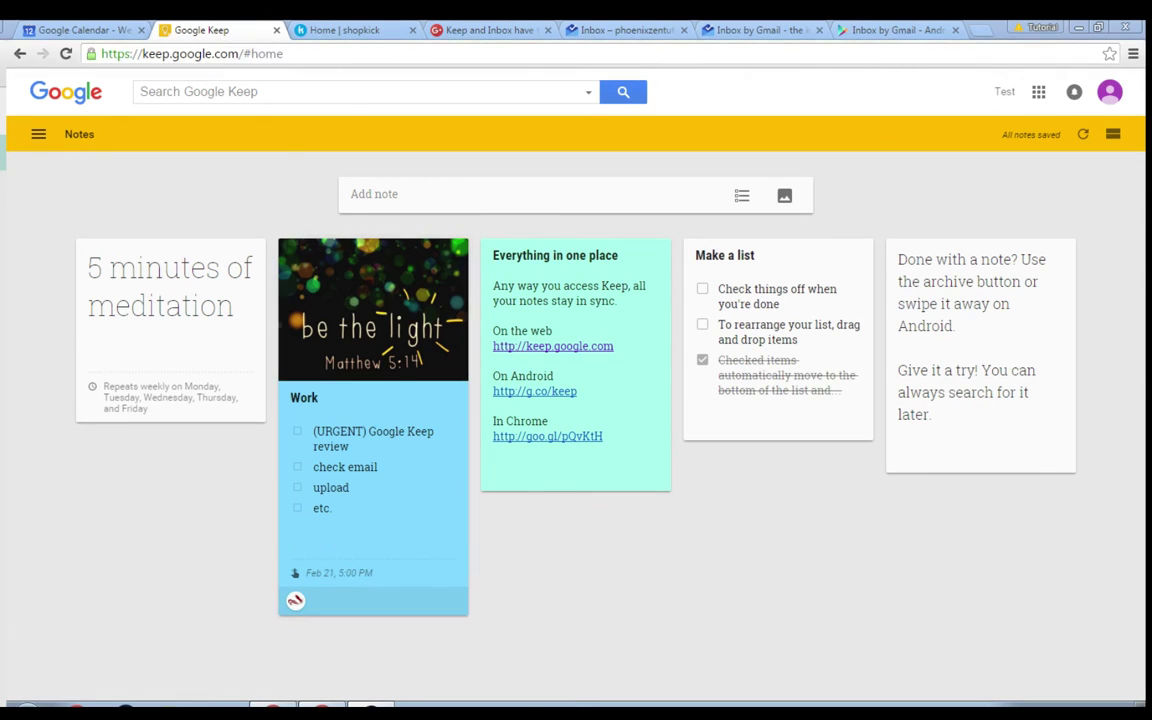
- Create a new label named Work
{"action": "left_click", "coordinate": [38, 134]}
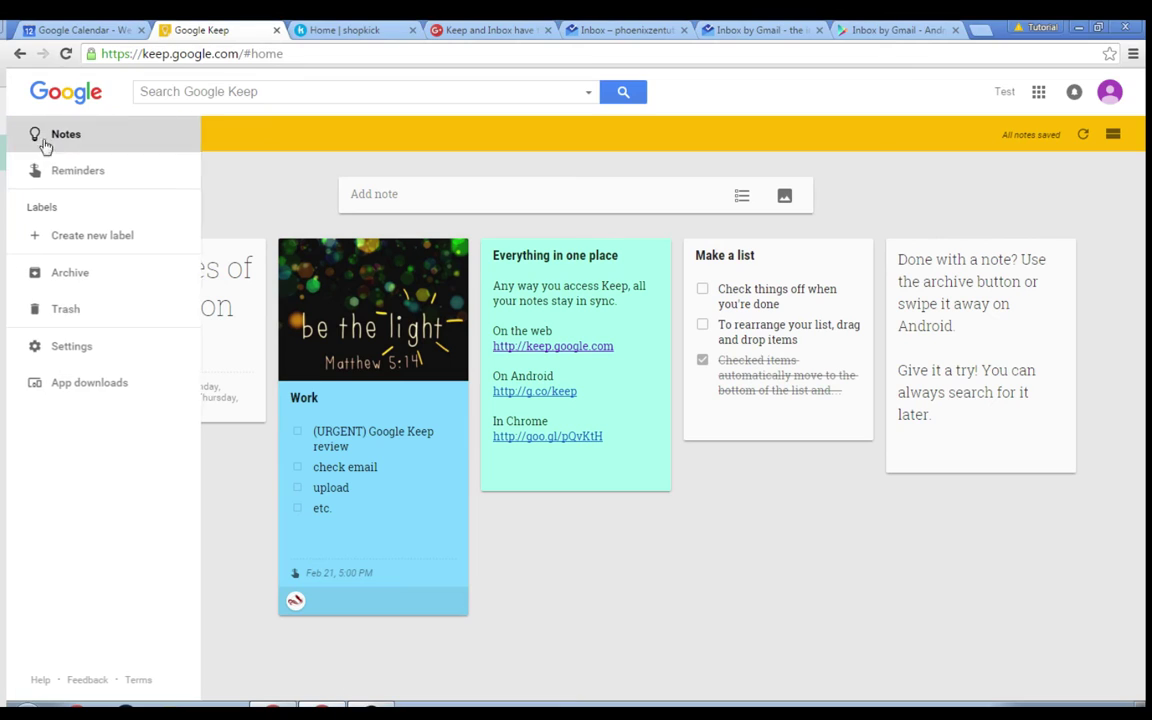
{"action": "left_click", "coordinate": [86, 240]}
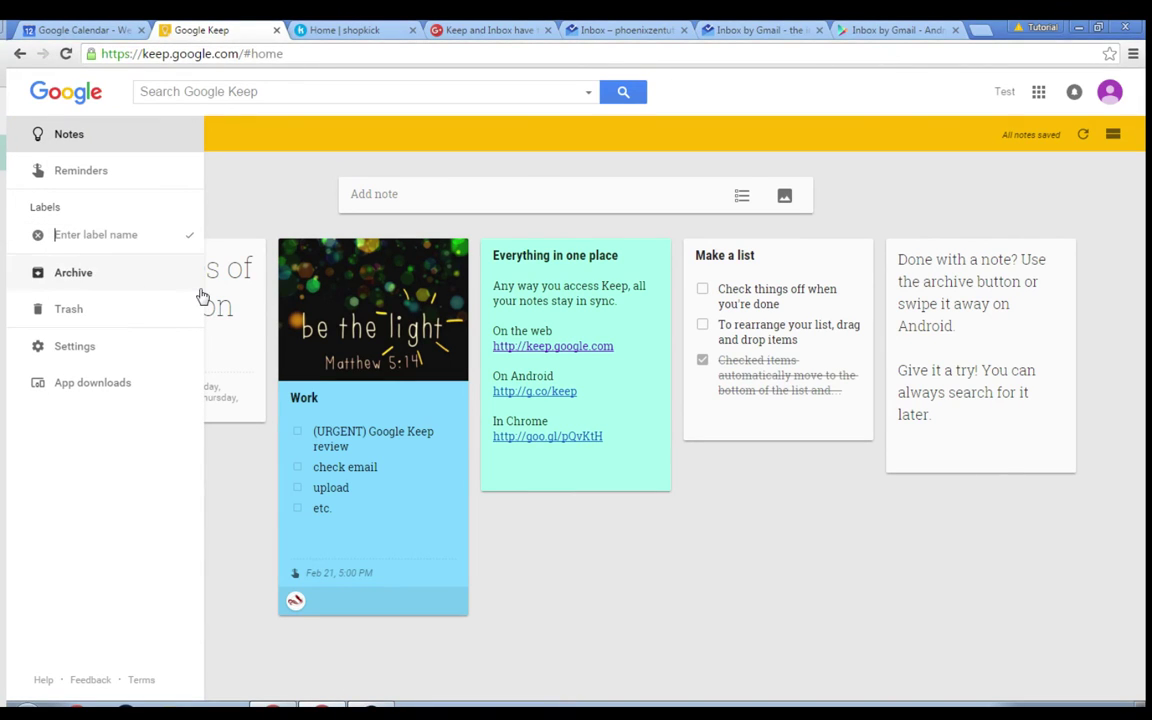
{"action": "type", "text": "Work"}
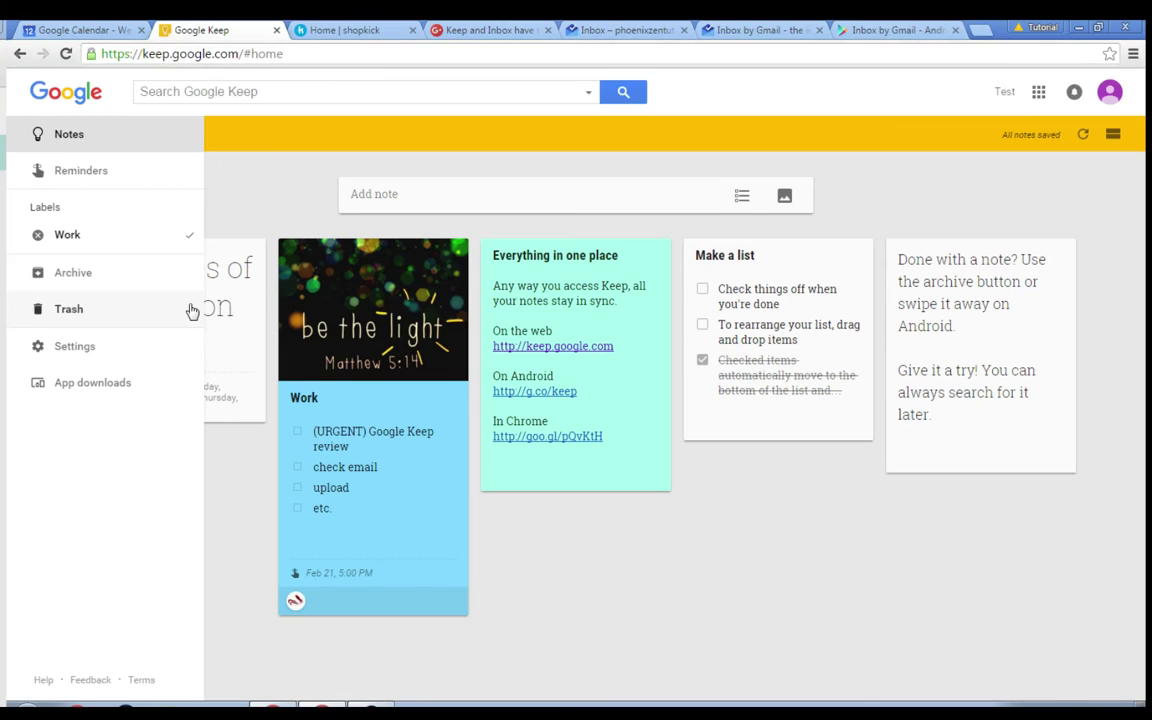
{"action": "left_click", "coordinate": [189, 236]}
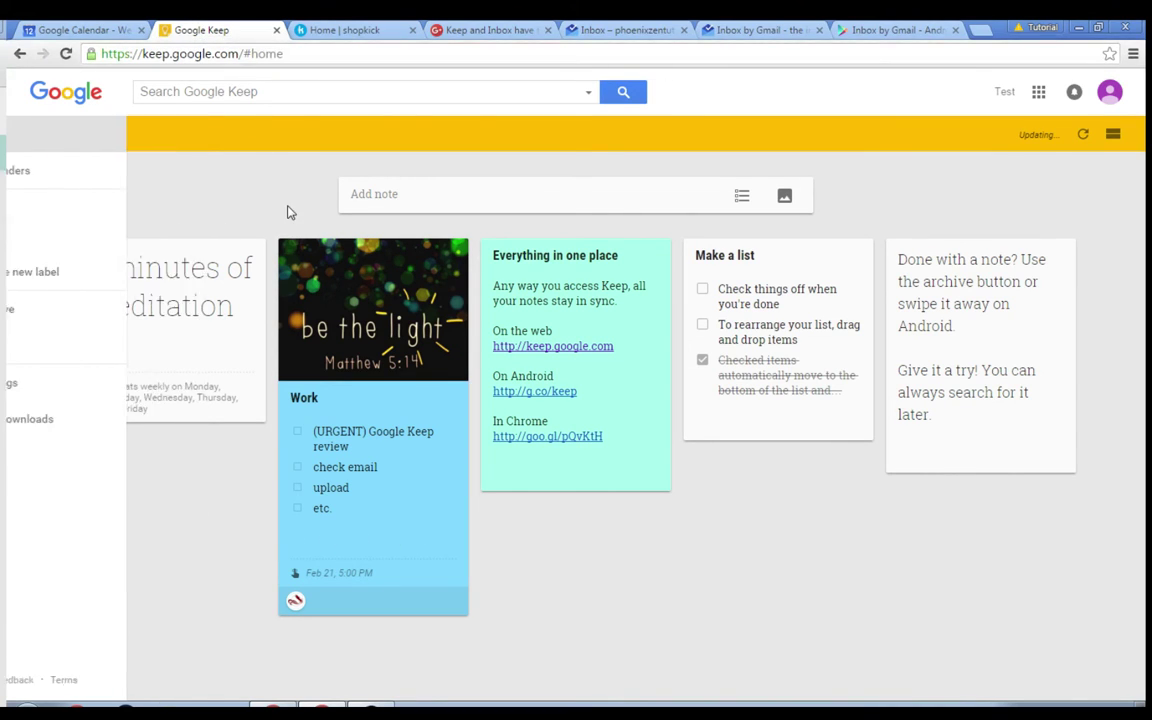
- Assign the Work label to the Work note
{"action": "left_click", "coordinate": [337, 415]}
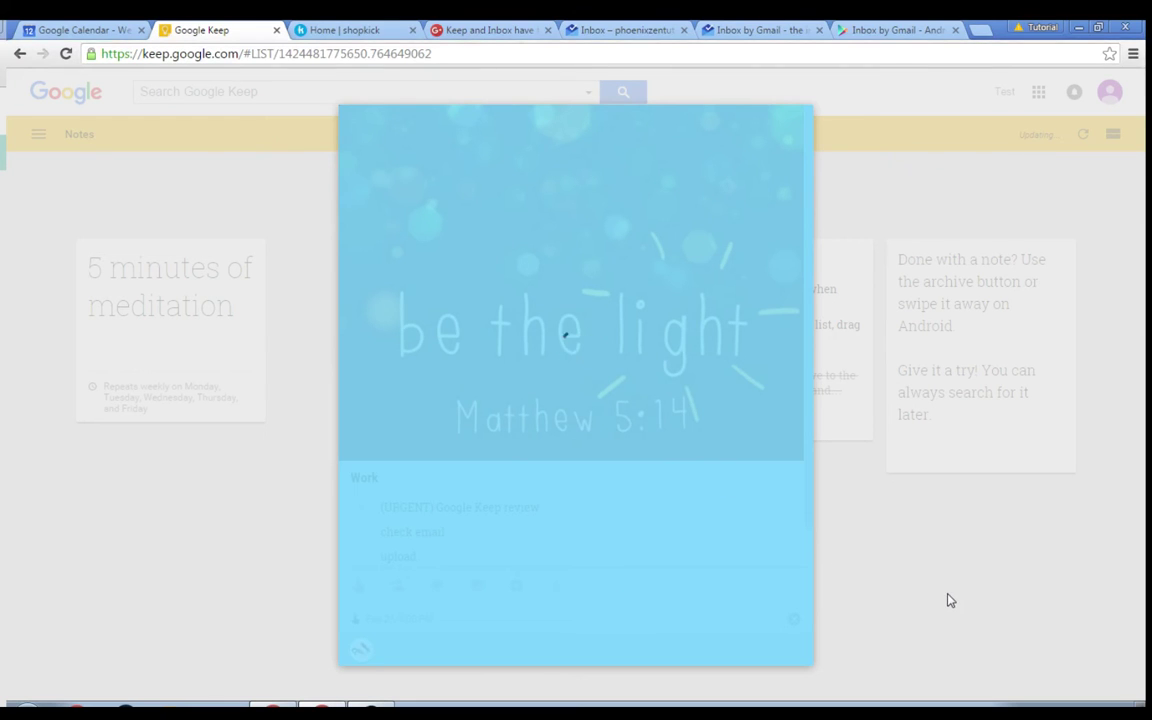
{"action": "left_click", "coordinate": [879, 571]}
{"action": "left_click", "coordinate": [350, 405]}
{"action": "left_click", "coordinate": [553, 588]}
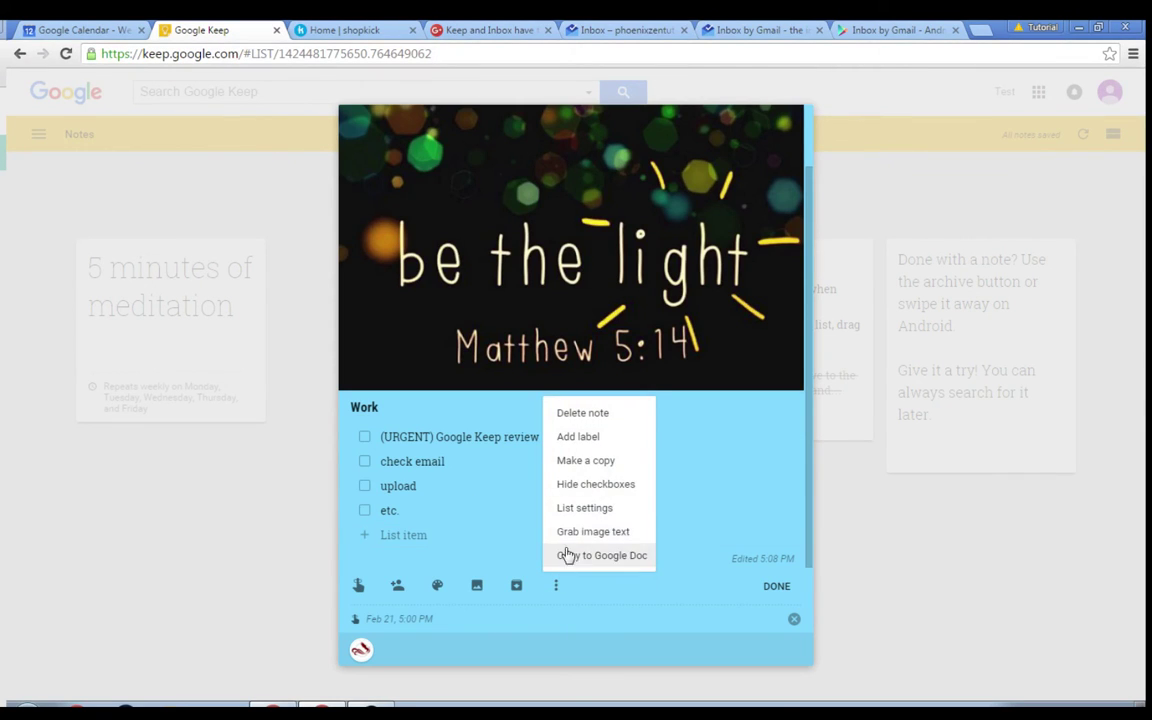
{"action": "left_click", "coordinate": [580, 436]}
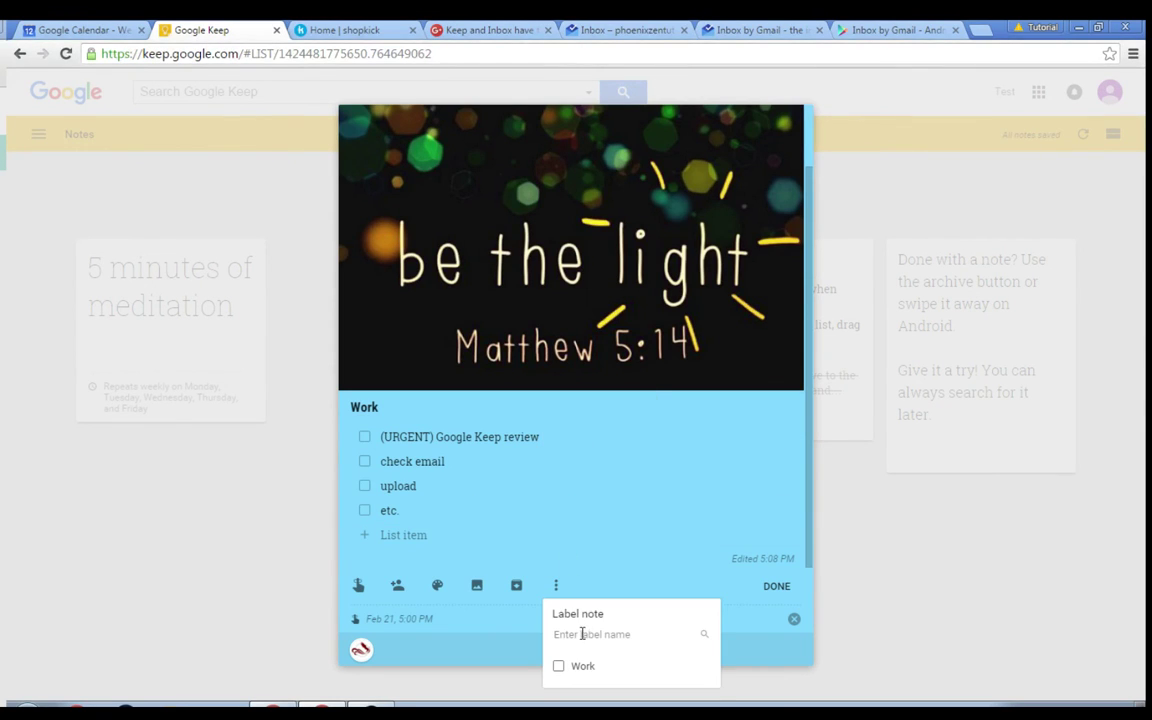
{"action": "left_click", "coordinate": [572, 666]}
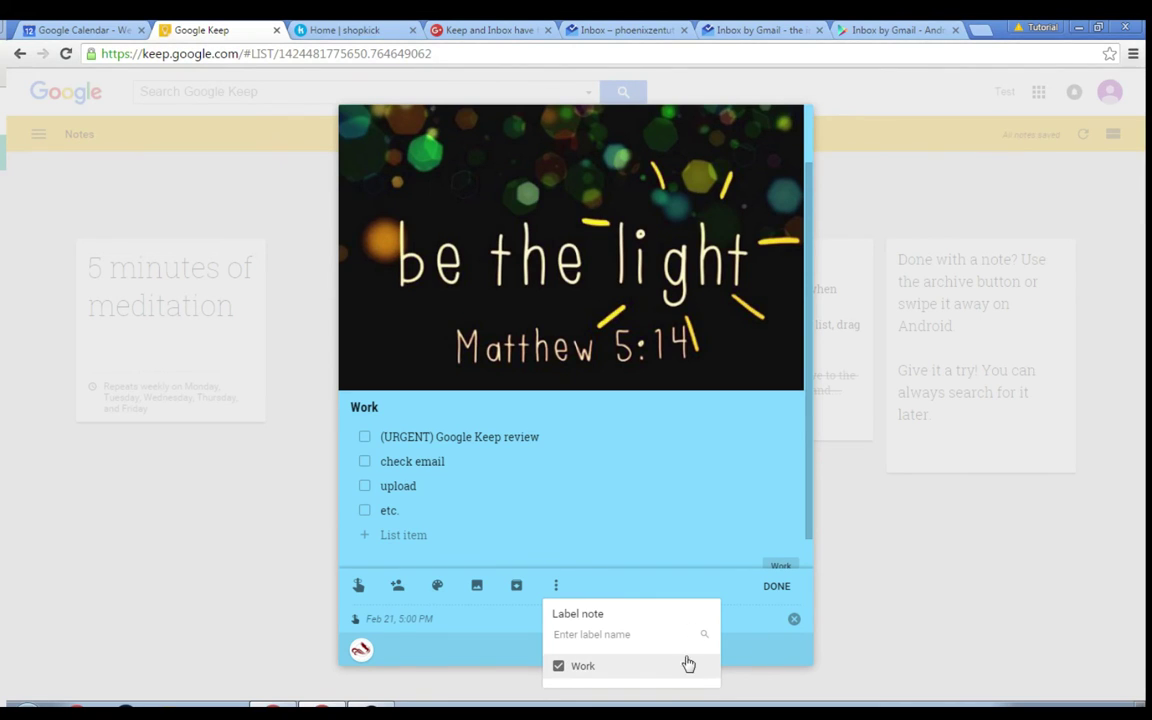
{"action": "left_click", "coordinate": [697, 487]}
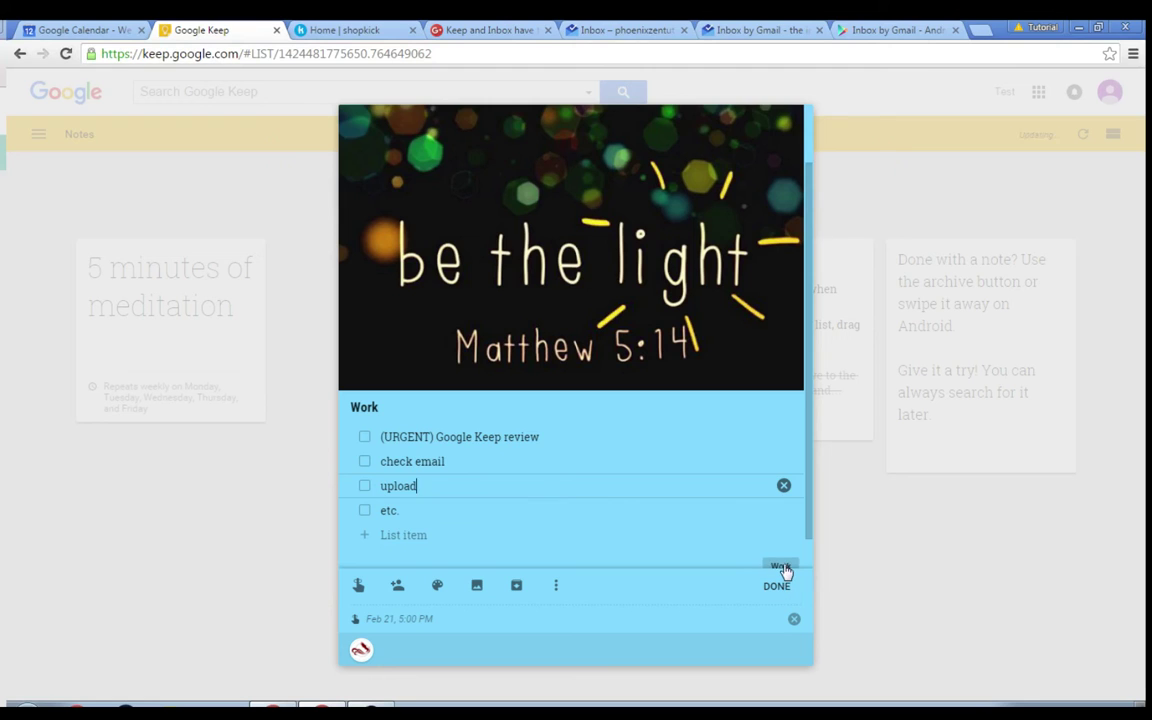
- View the notes filed under the Work label from the note's label tag and return to all notes
{"action": "scroll", "coordinate": [780, 545], "scroll_direction": "down", "scroll_amount": 1}
{"action": "left_click", "coordinate": [779, 533]}
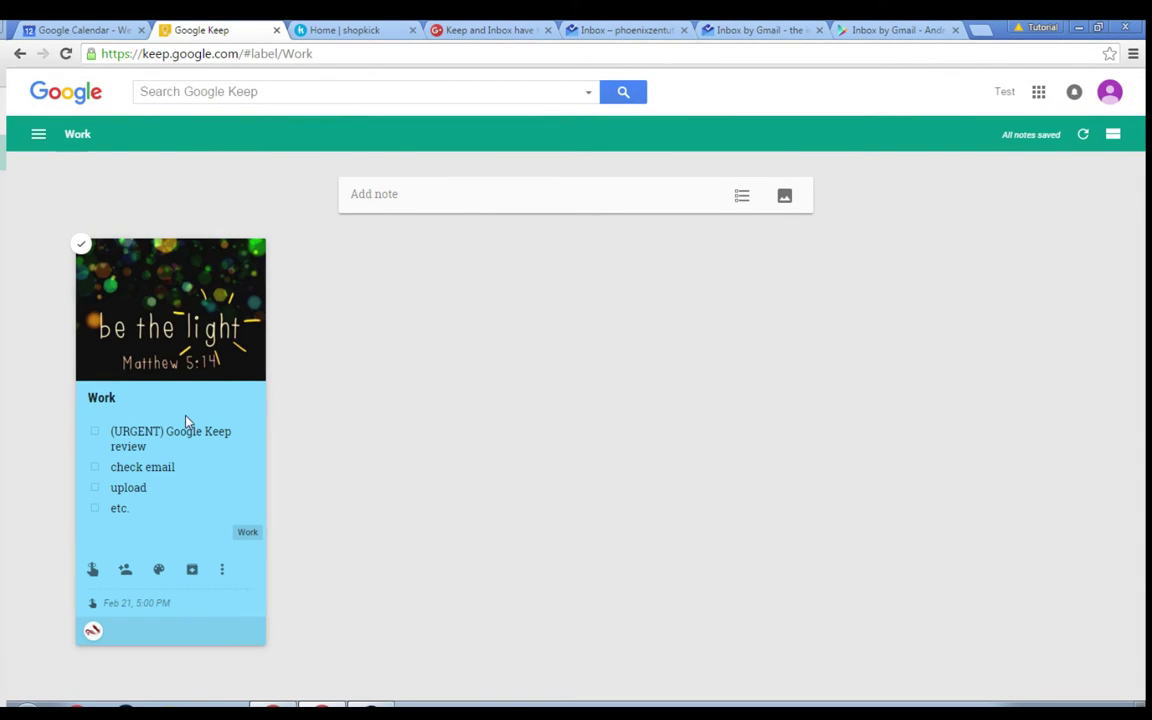
{"action": "left_click", "coordinate": [48, 136]}
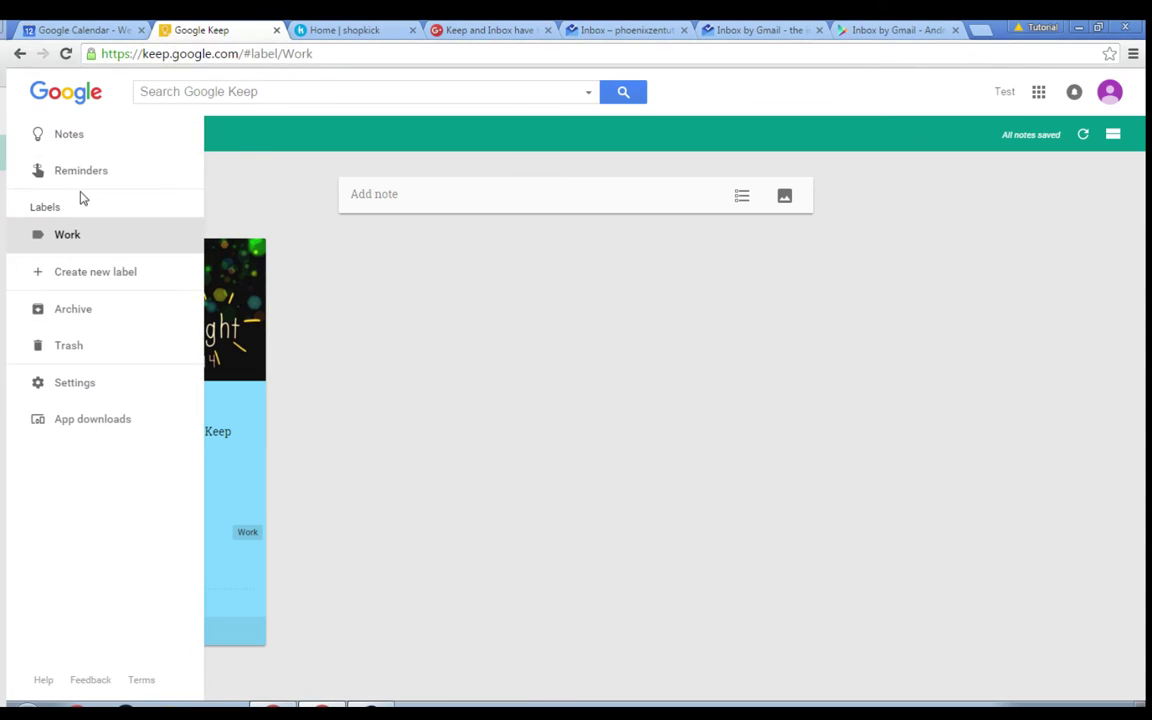
{"action": "left_click", "coordinate": [77, 146]}
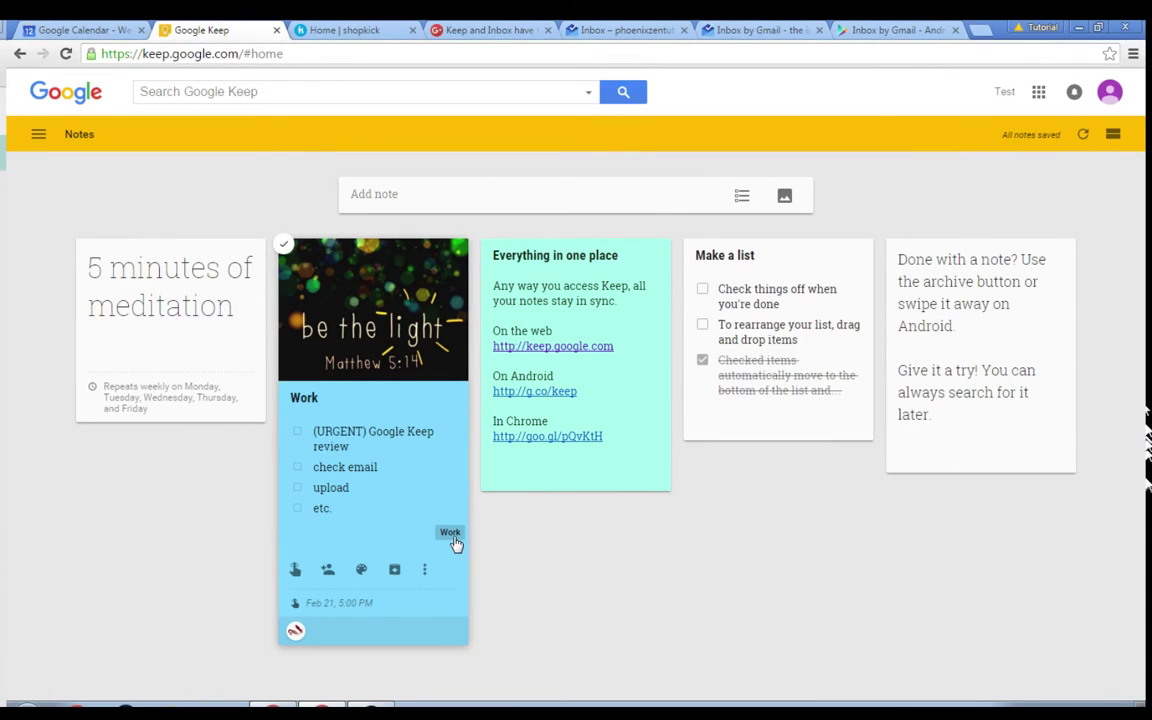
- Archive the Work note, check it under the Work label and return to all notes
{"action": "left_click", "coordinate": [395, 570]}
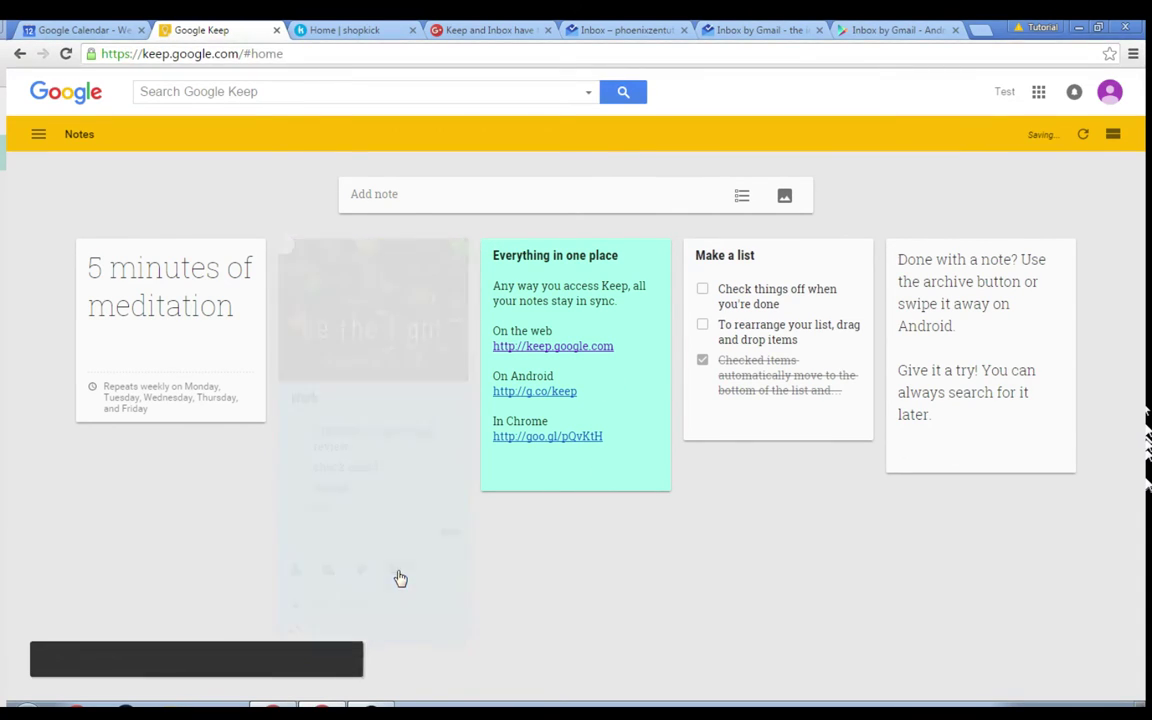
{"action": "left_click", "coordinate": [37, 138]}
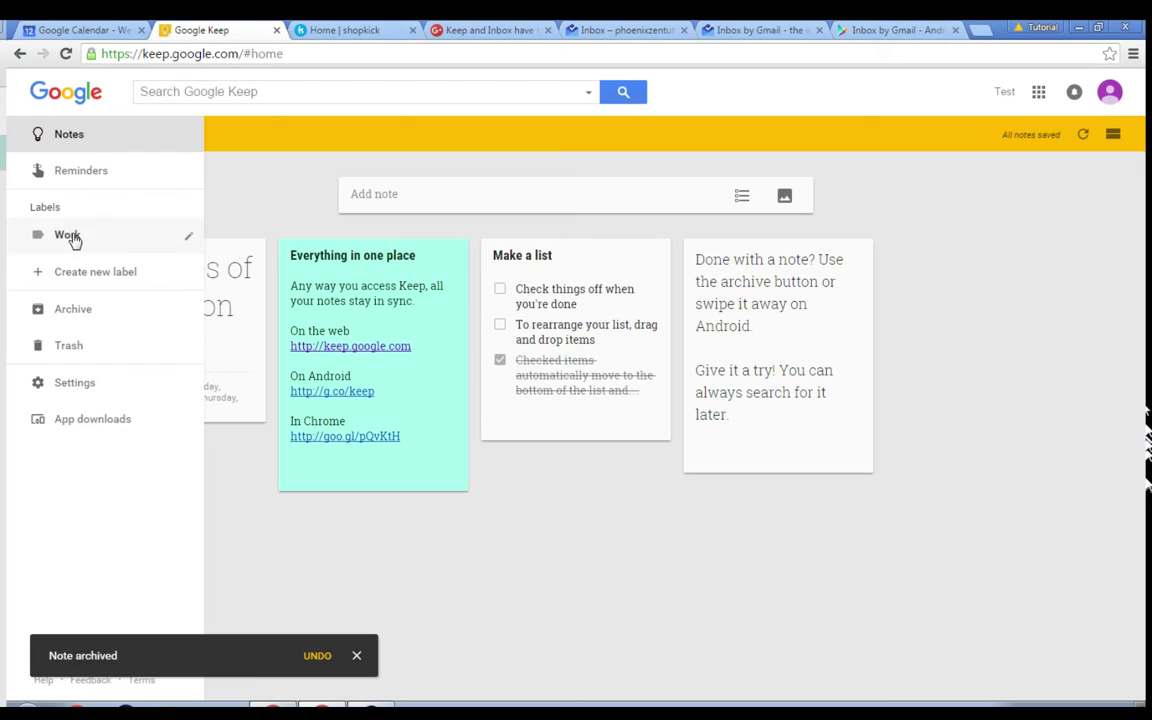
{"action": "left_click", "coordinate": [75, 236]}
{"action": "left_click", "coordinate": [38, 134]}
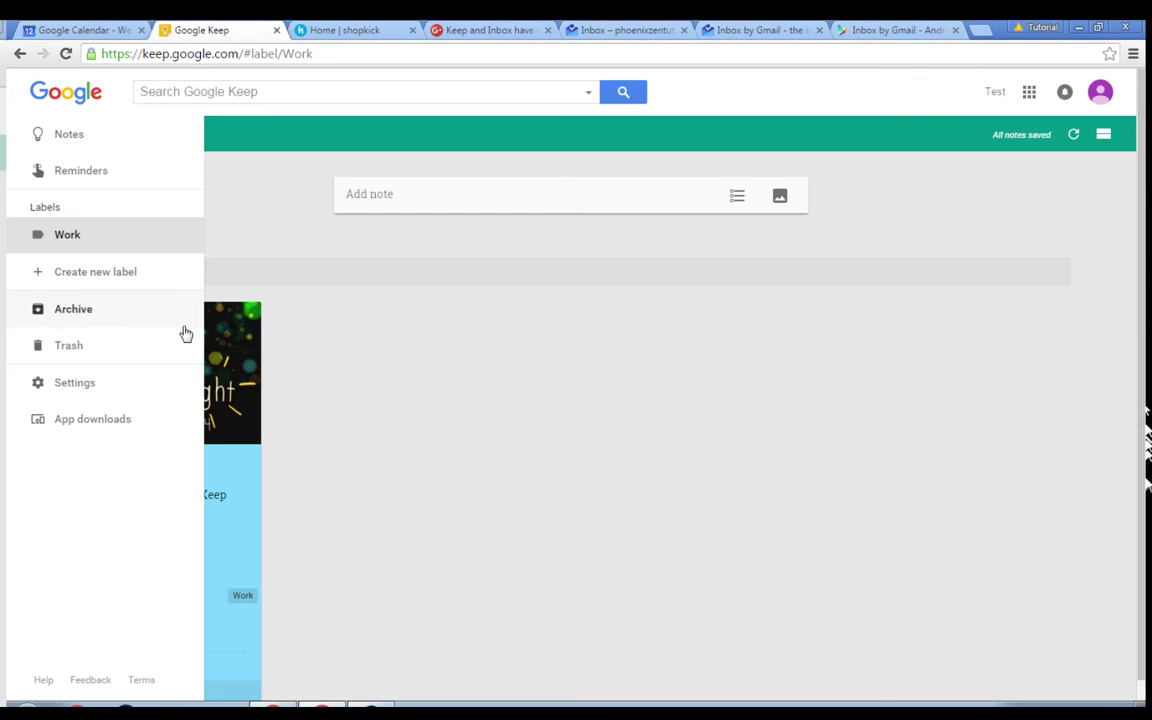
{"action": "left_click", "coordinate": [80, 140]}
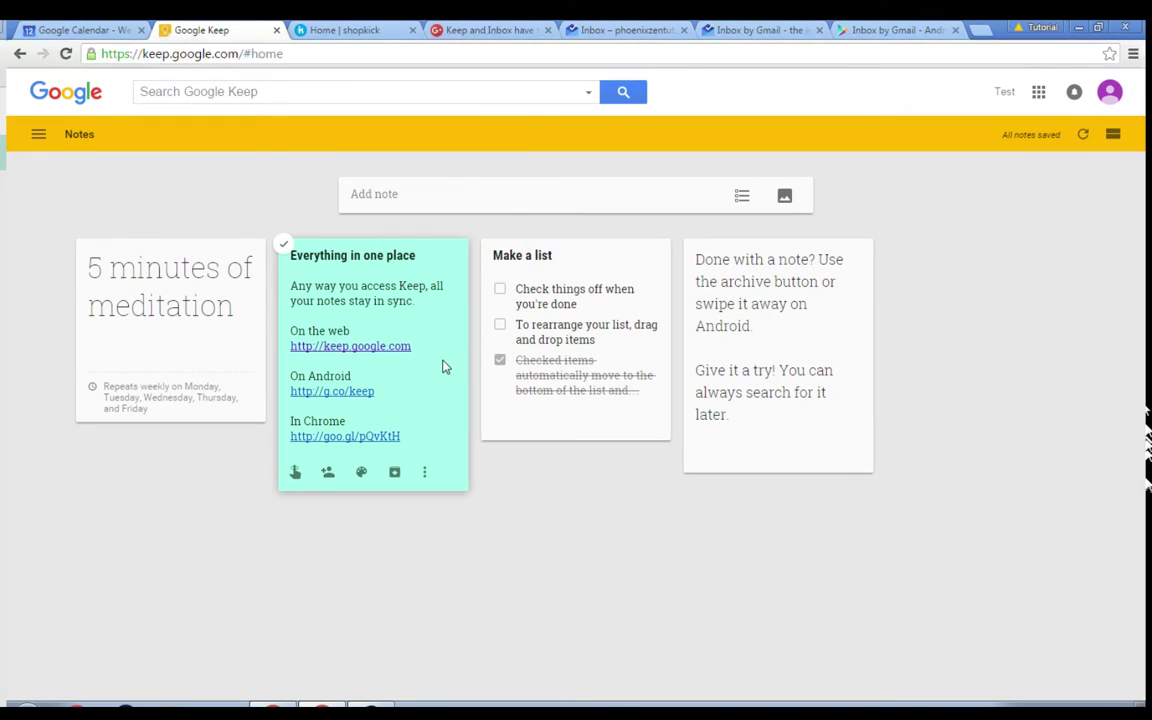
- Unarchive the Work note from the Work label's archive section and return to all notes
{"action": "left_click", "coordinate": [38, 134]}
{"action": "left_click", "coordinate": [62, 236]}
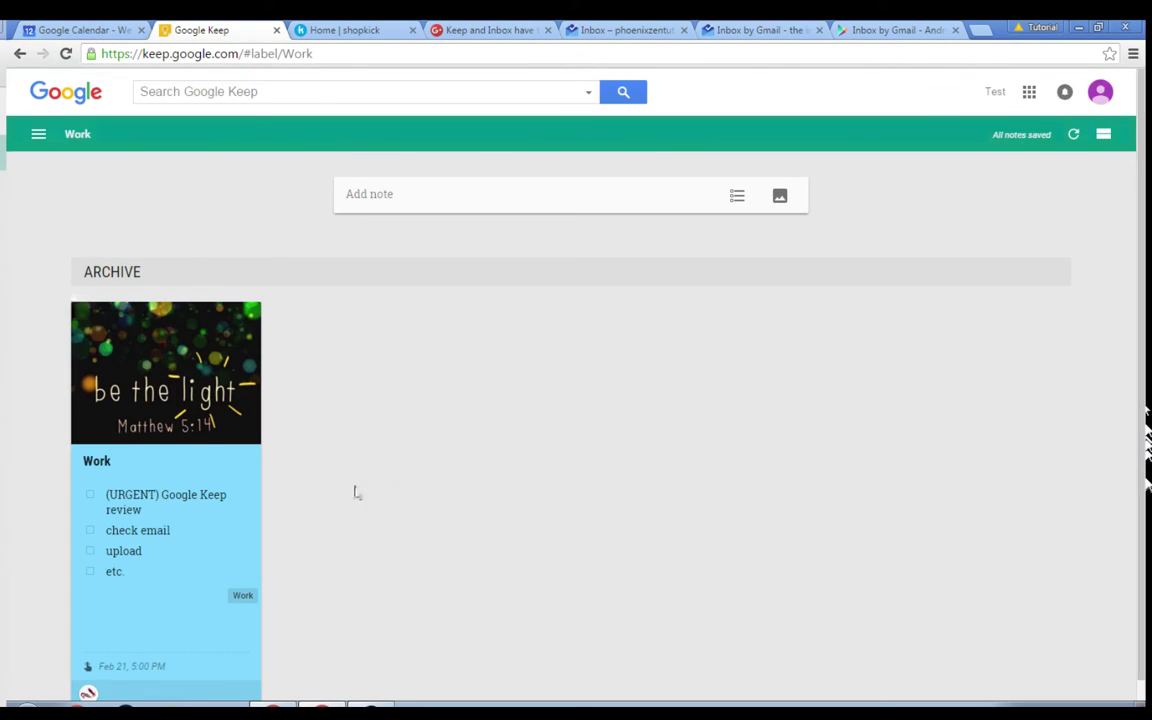
{"action": "left_click", "coordinate": [189, 636]}
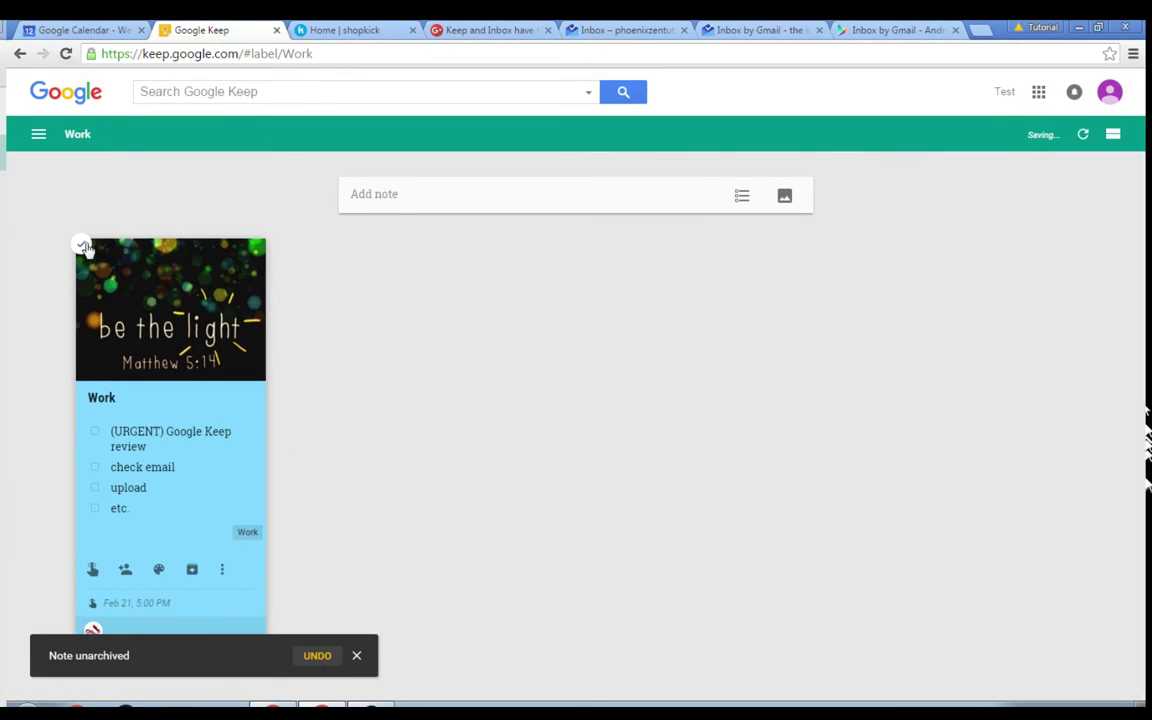
{"action": "left_click", "coordinate": [40, 136]}
{"action": "left_click", "coordinate": [66, 143]}
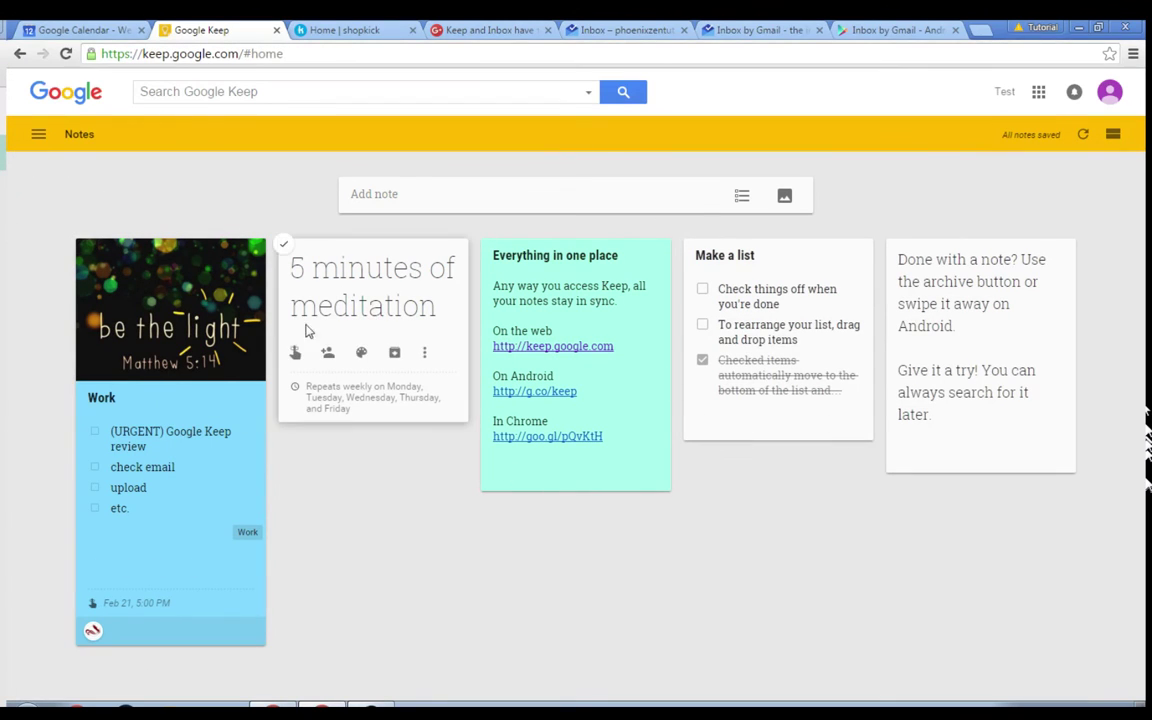
{"action": "mouse_move", "coordinate": [168, 299]}
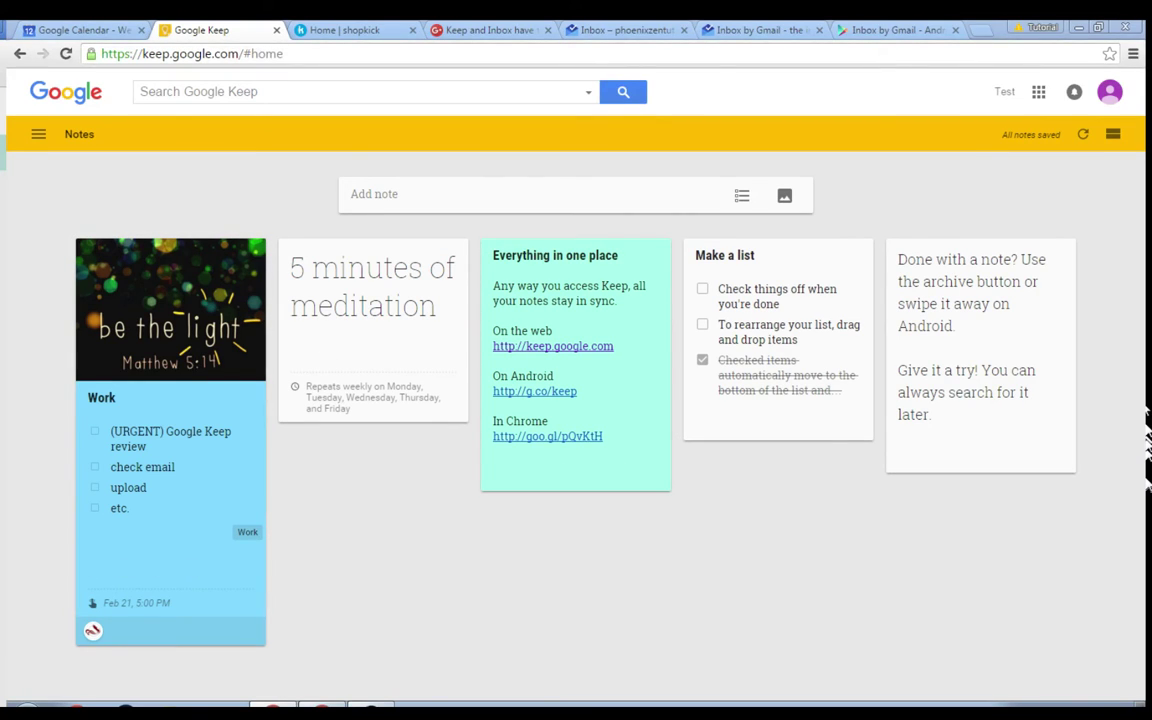
{"action": "left_click", "coordinate": [38, 134]}
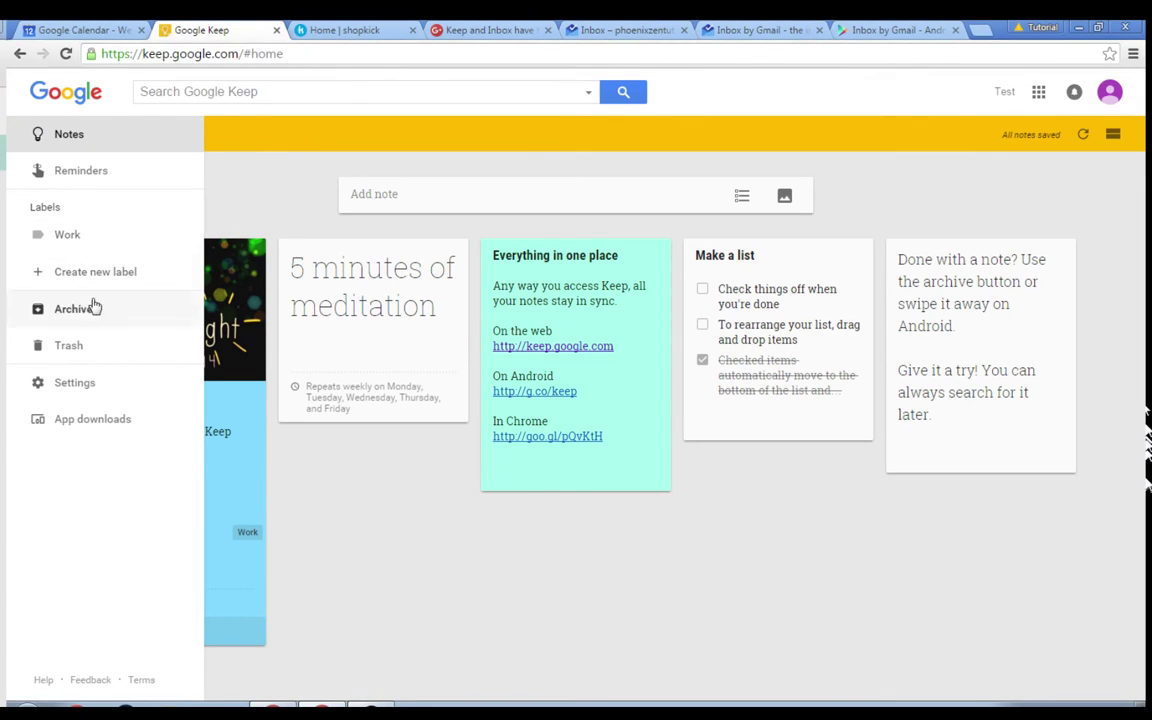
{"action": "left_click", "coordinate": [447, 503]}
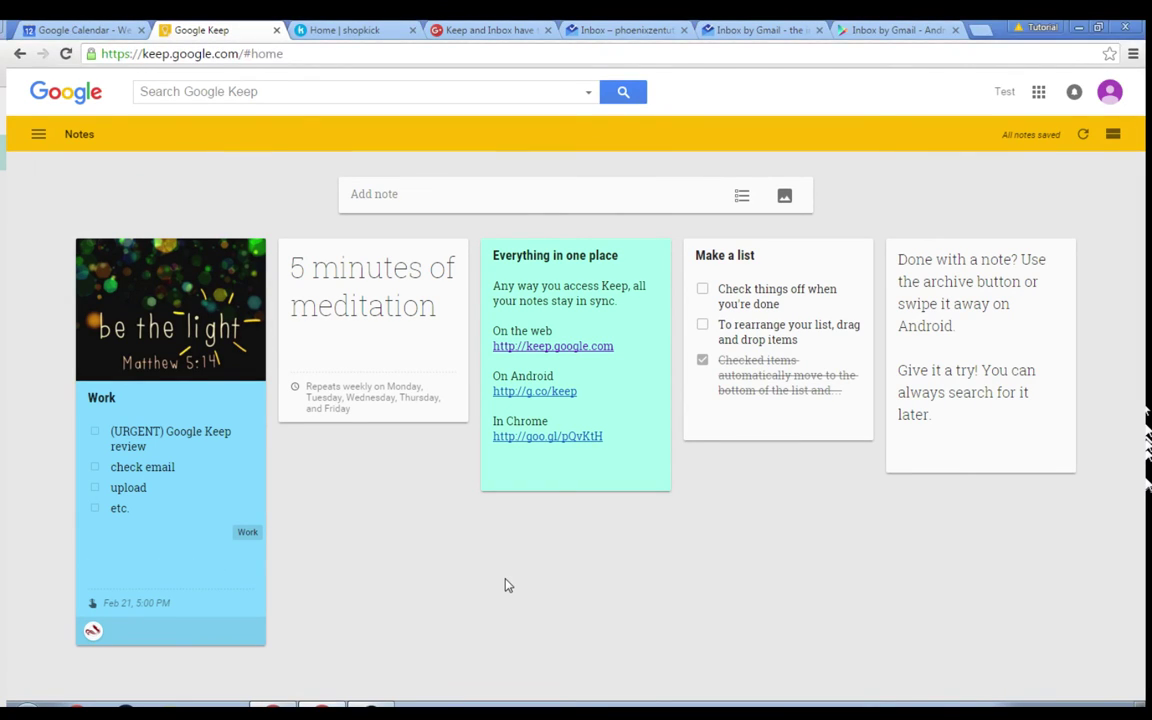
{"action": "mouse_move", "coordinate": [632, 437]}
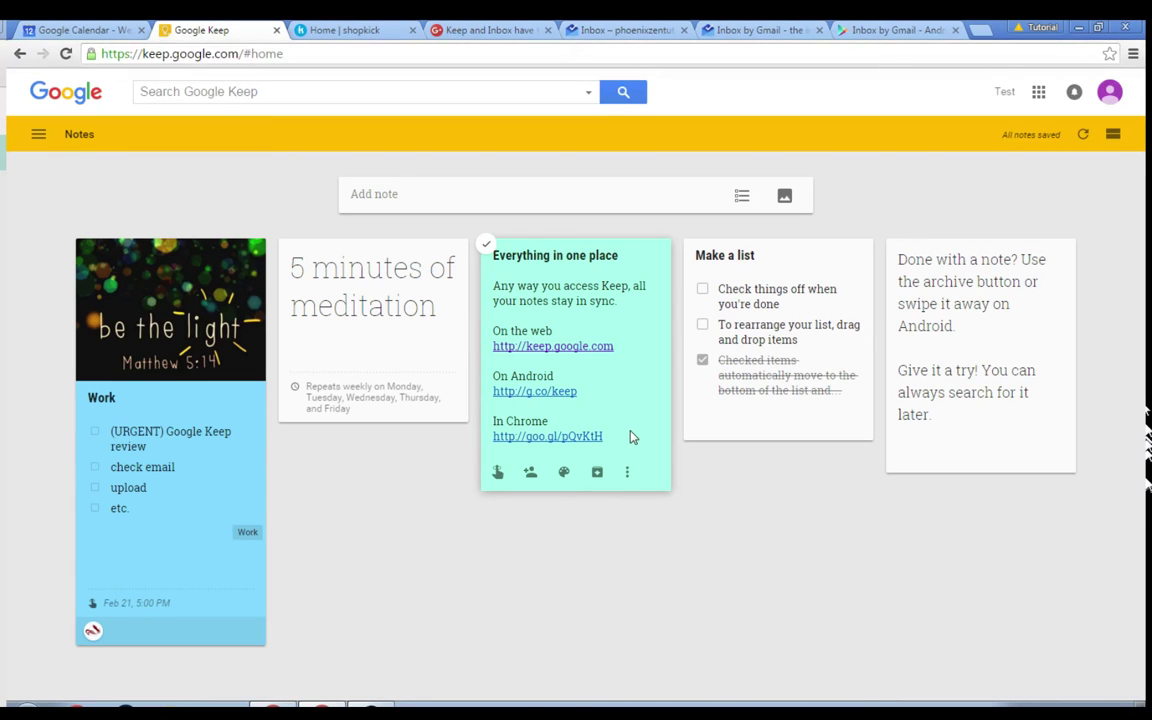
- After viewing the shopkick home page, return to Google Keep and title a new note "Target check-in (Shopkick)"
{"action": "left_click", "coordinate": [362, 31]}
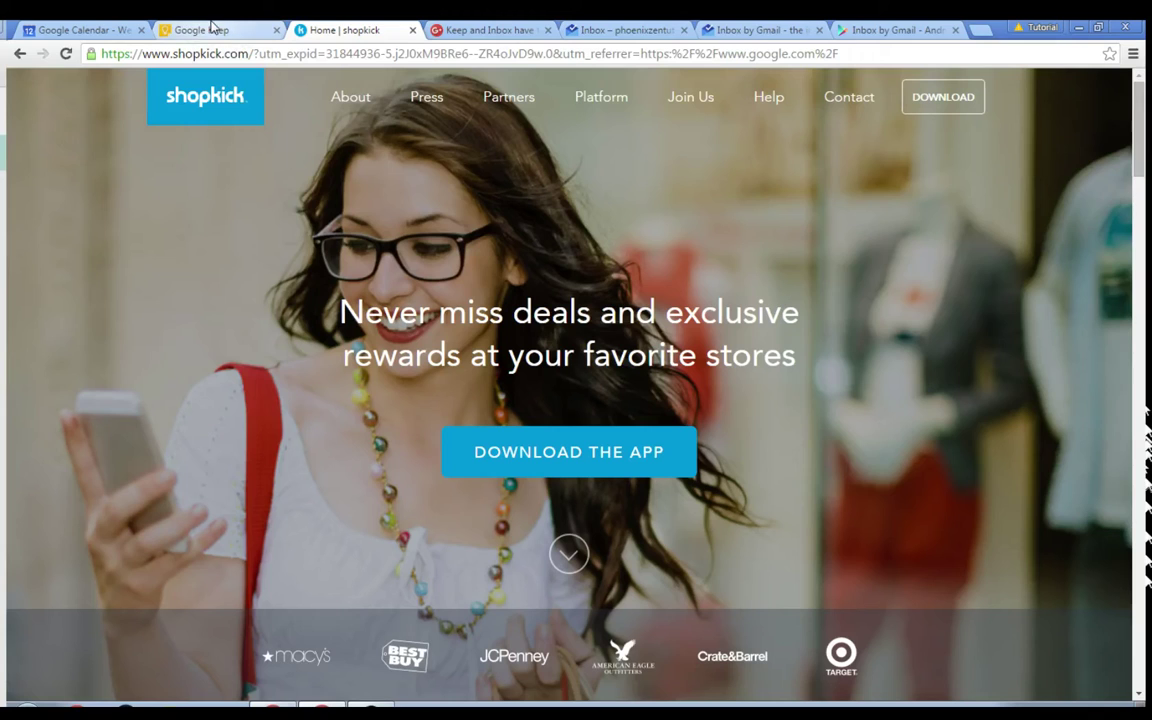
{"action": "left_click", "coordinate": [236, 33]}
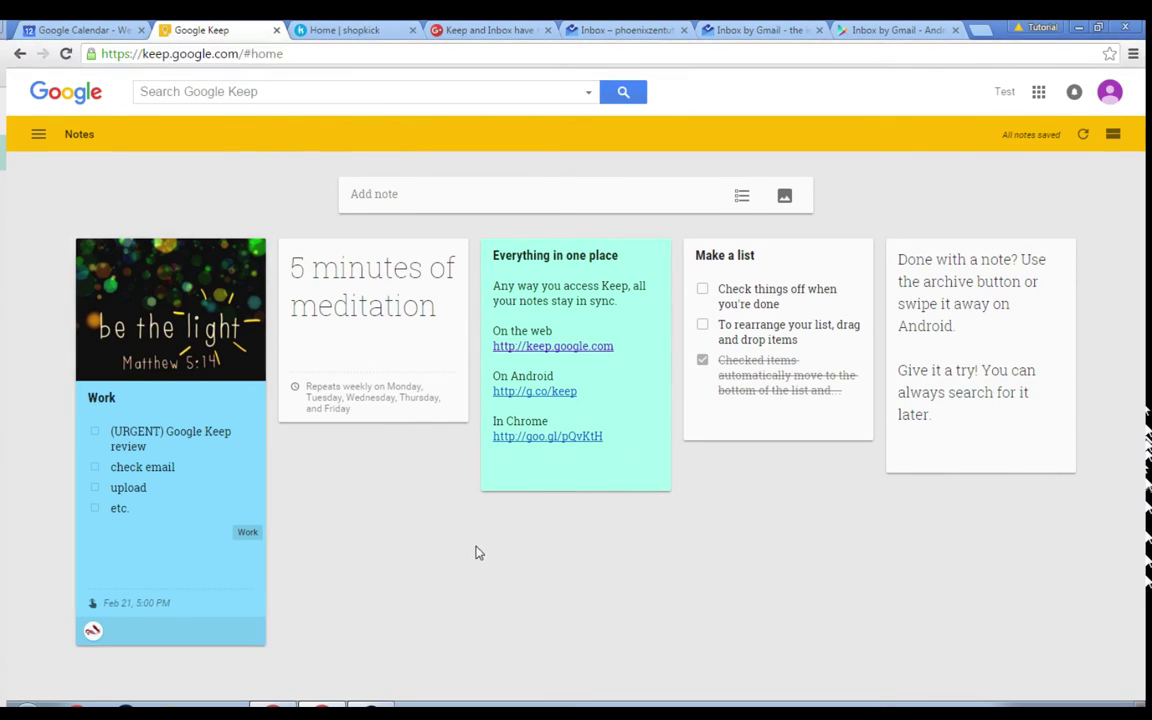
{"action": "left_click", "coordinate": [429, 200]}
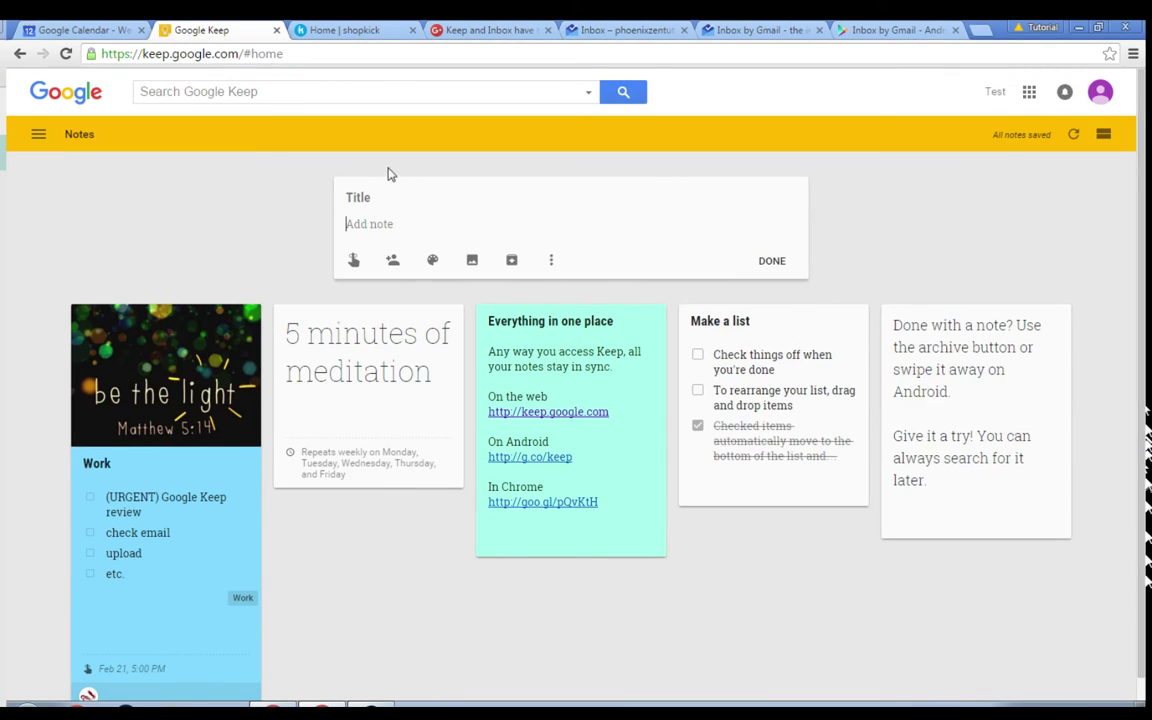
{"action": "left_click", "coordinate": [380, 199]}
{"action": "type", "text": "Target"}
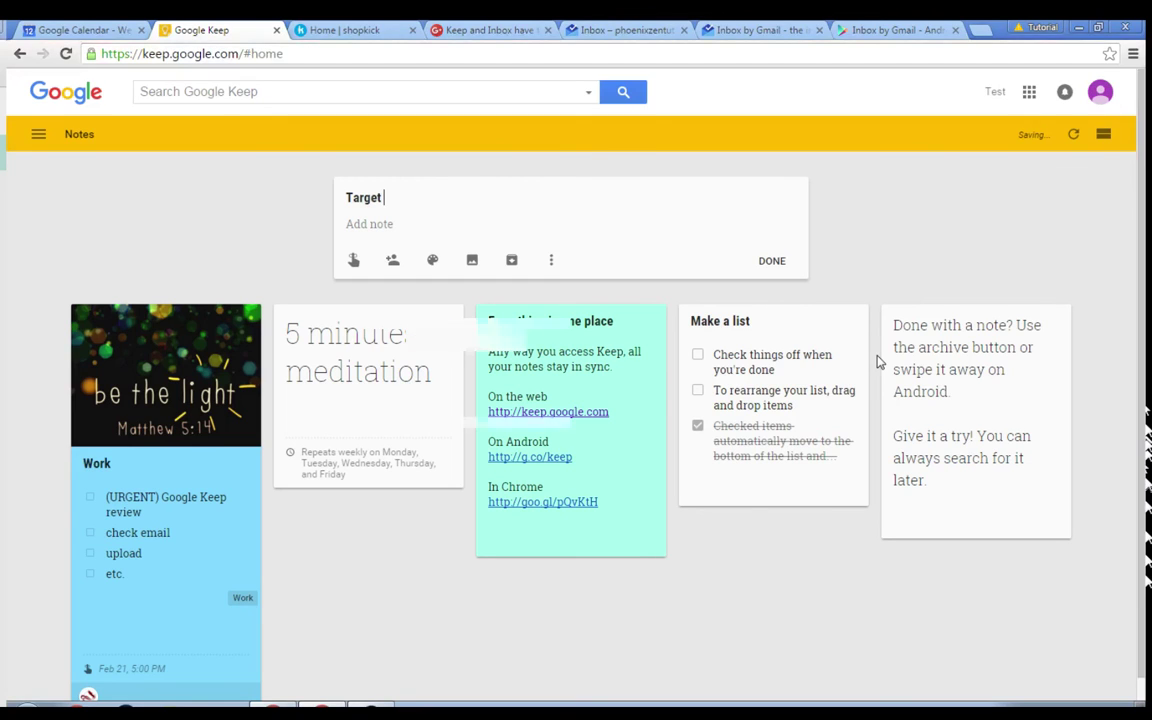
{"action": "type", "text": "check-in (Shopkick)"}
- Add a place reminder for the Target store in Kapolei, allowing location access, and finish the Target check-in note
{"action": "left_click", "coordinate": [353, 260]}
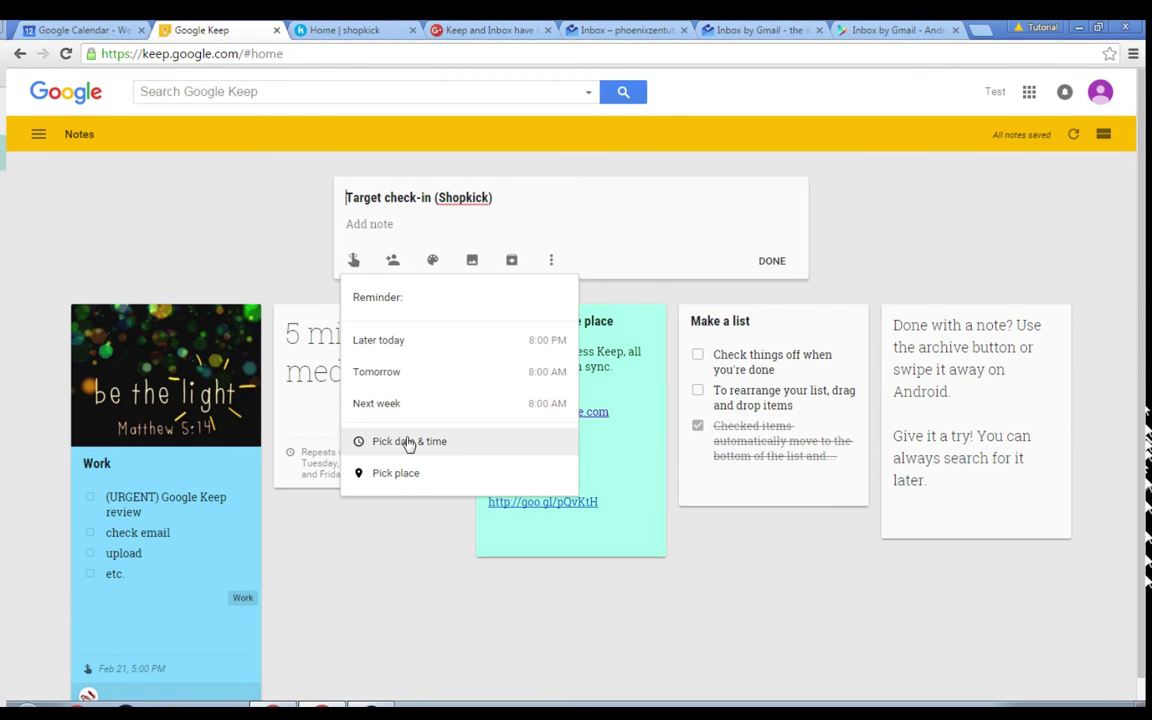
{"action": "left_click", "coordinate": [401, 474]}
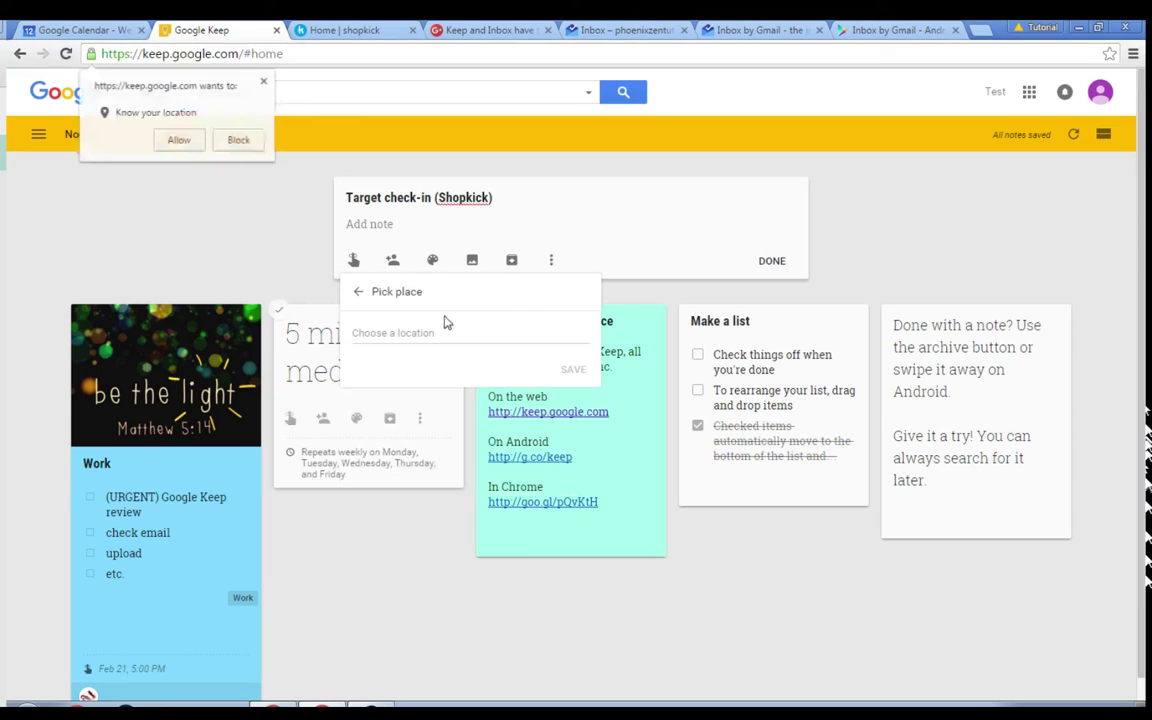
{"action": "left_click", "coordinate": [178, 141]}
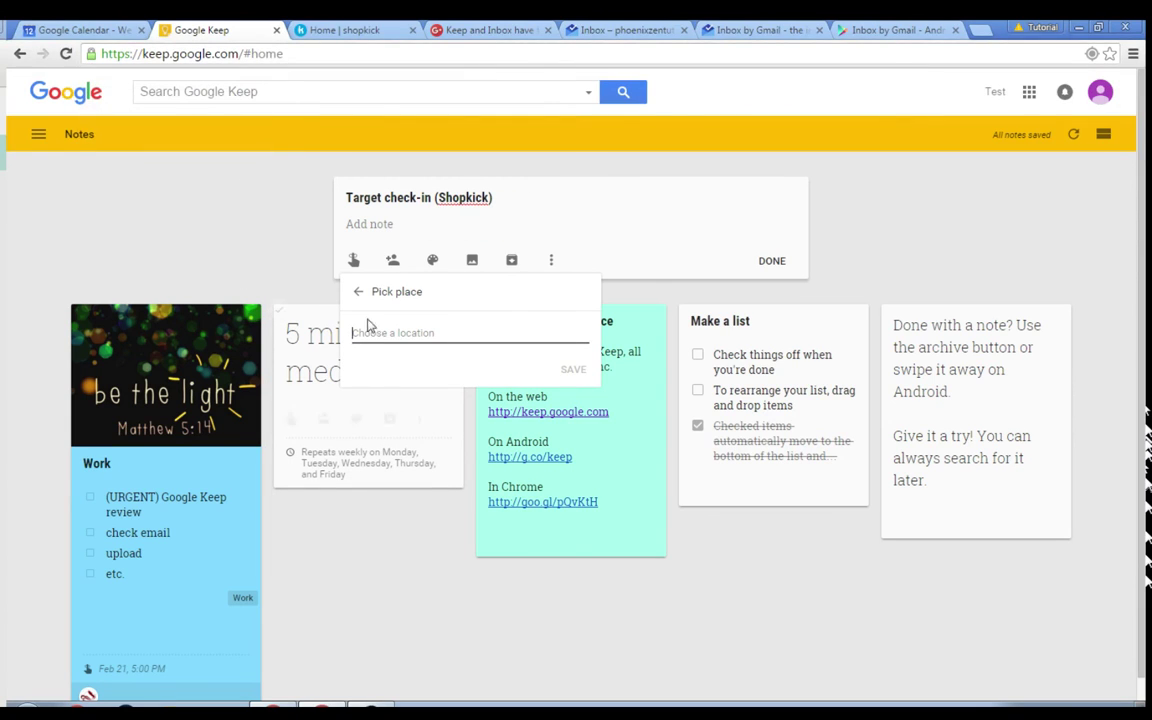
{"action": "type", "text": "Target"}
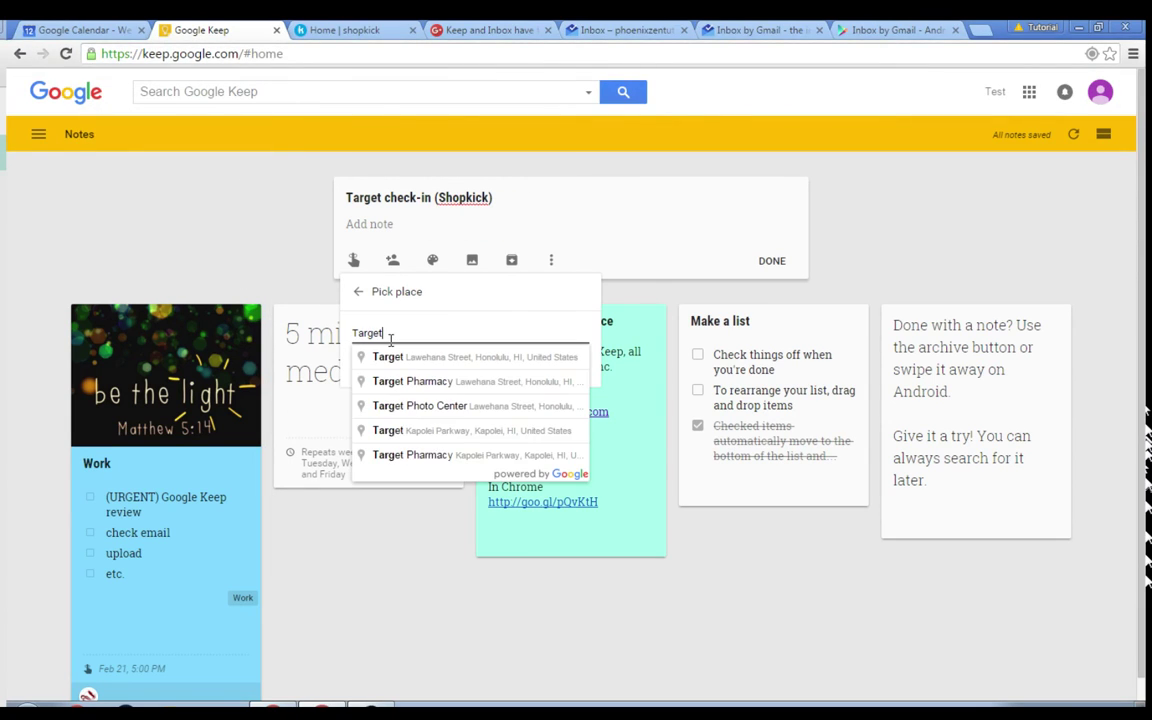
{"action": "left_click", "coordinate": [400, 430]}
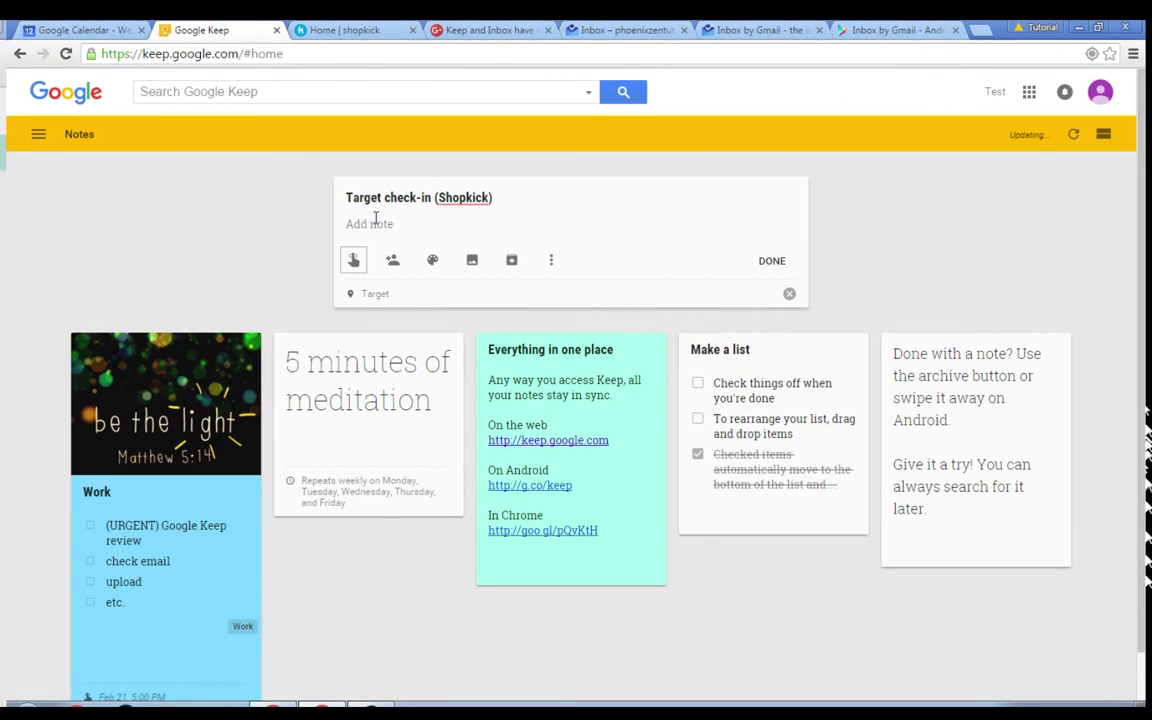
{"action": "left_click", "coordinate": [778, 263]}
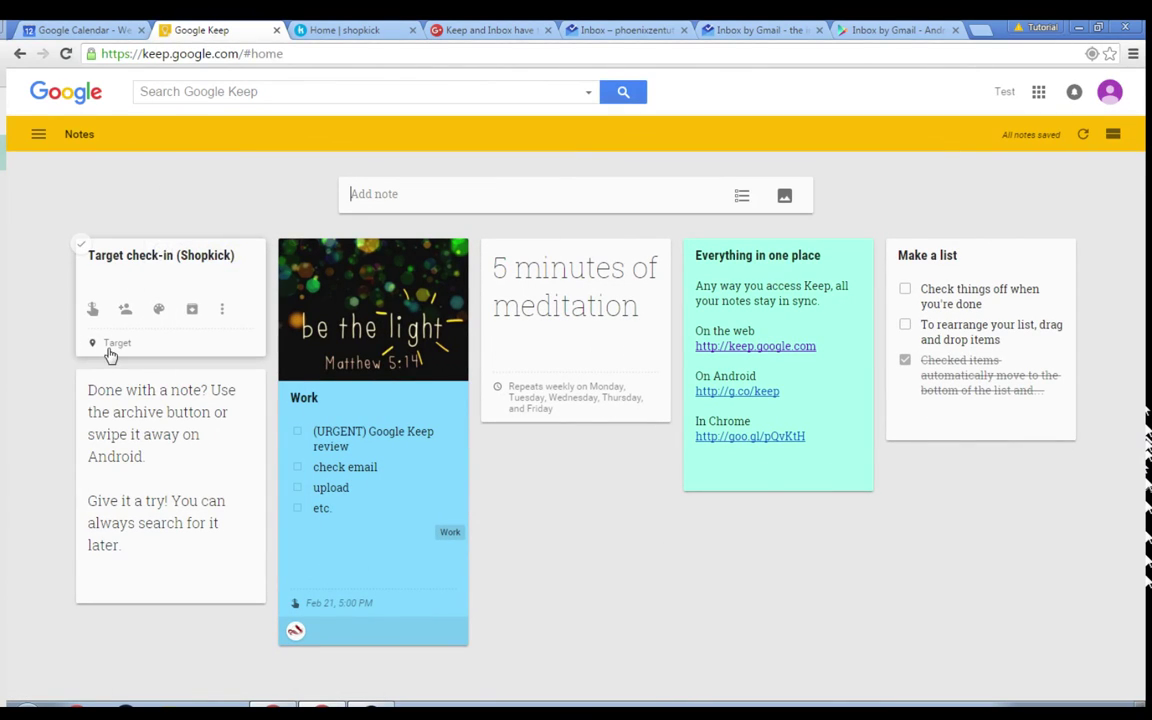
- Open the Work note and hide the checkboxes of its list
{"action": "mouse_move", "coordinate": [113, 347]}
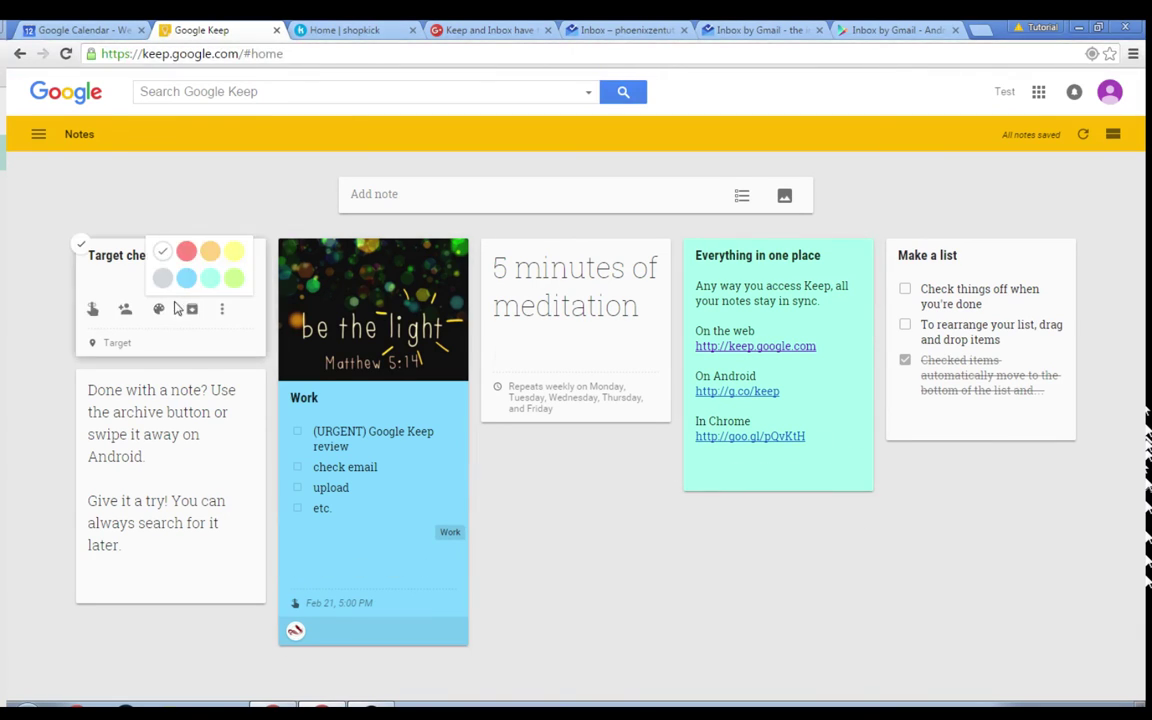
{"action": "left_click", "coordinate": [405, 472]}
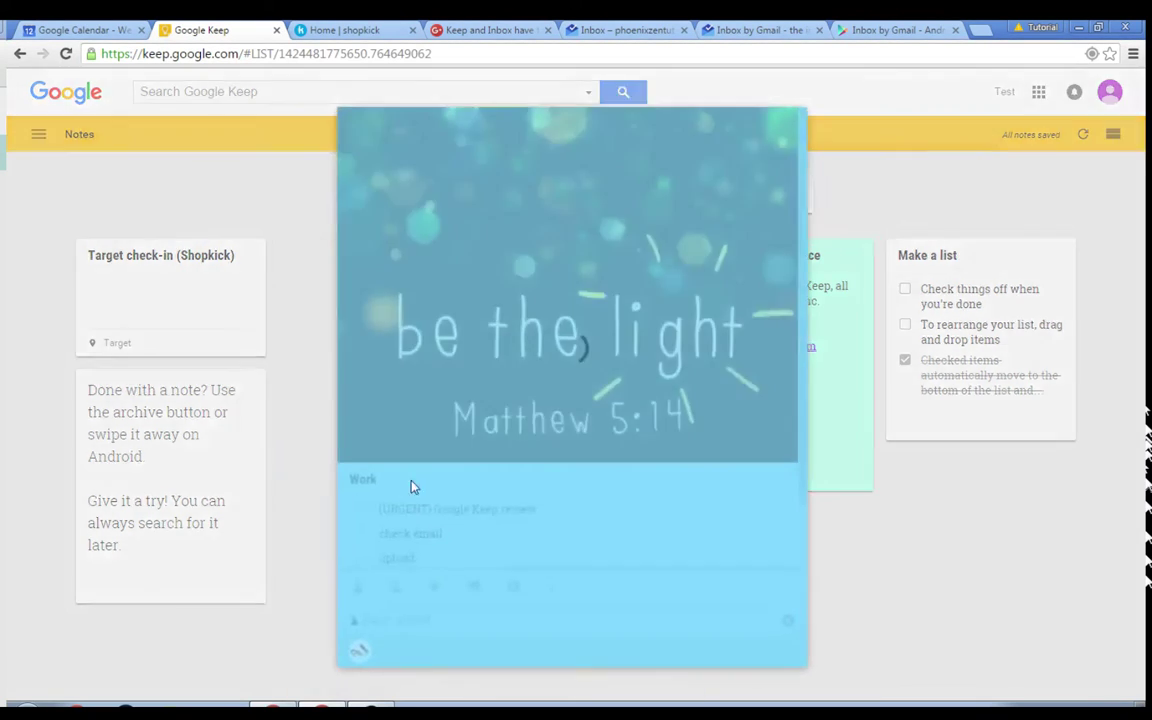
{"action": "left_click", "coordinate": [556, 585]}
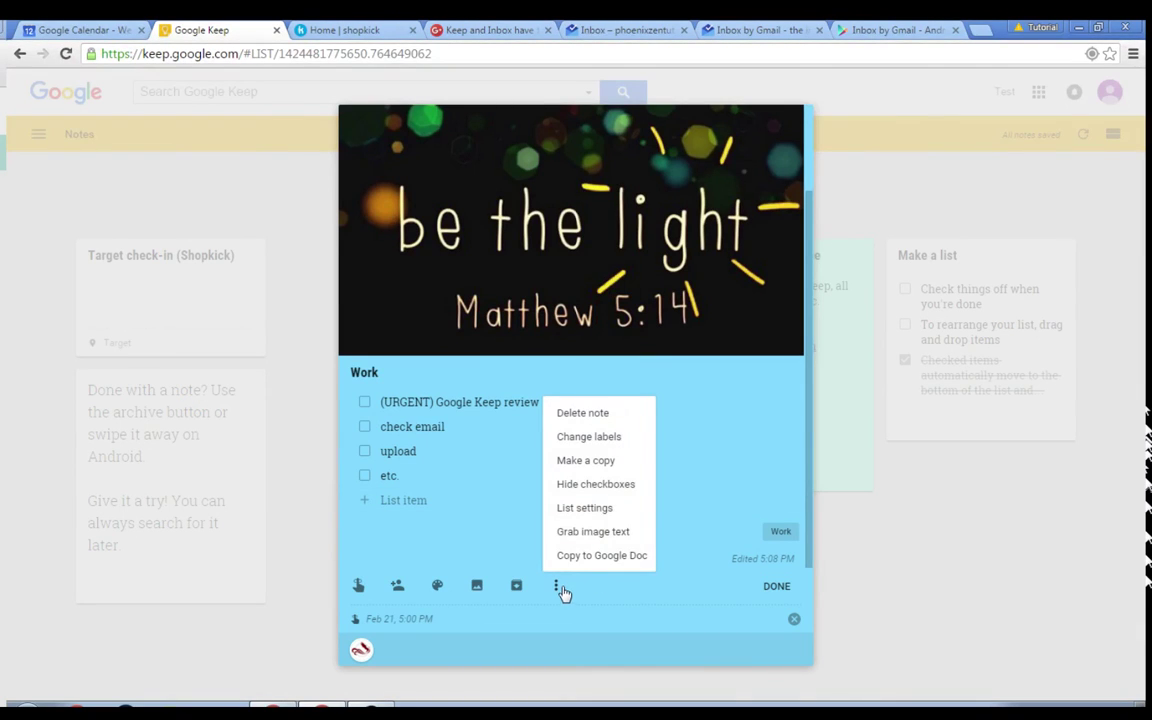
{"action": "left_click", "coordinate": [580, 485]}
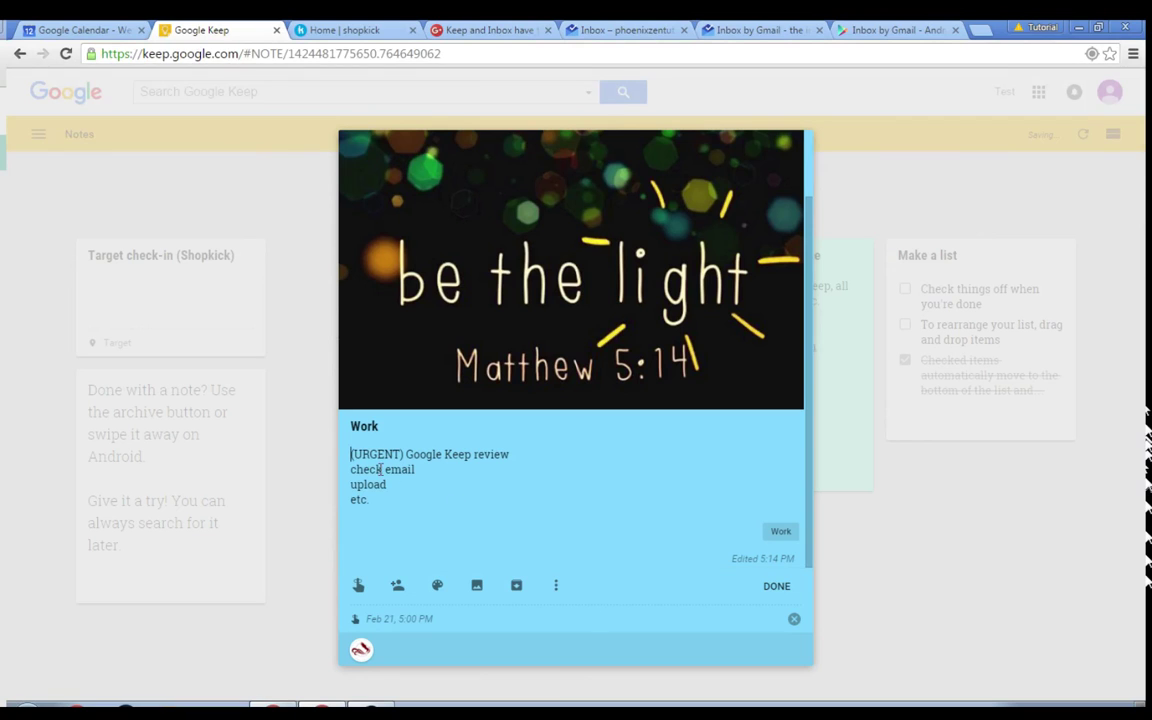
- Show the checkboxes again in the Work note, review its other options and close the note
{"action": "left_click", "coordinate": [556, 585]}
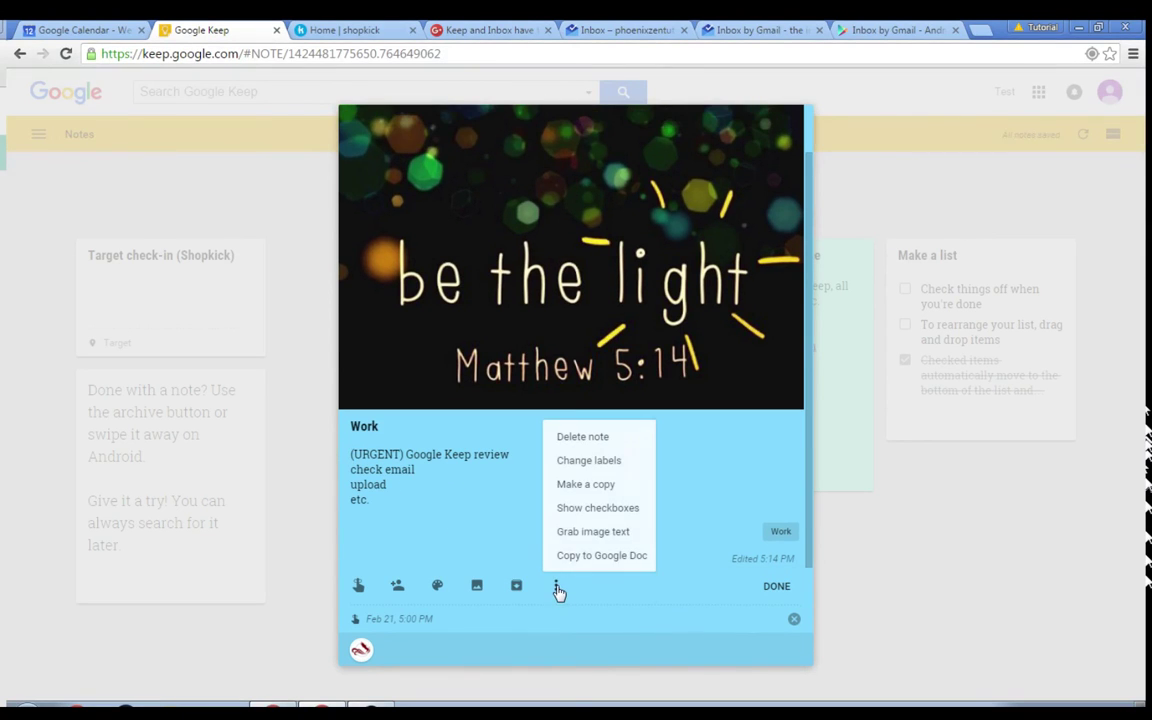
{"action": "left_click", "coordinate": [597, 508]}
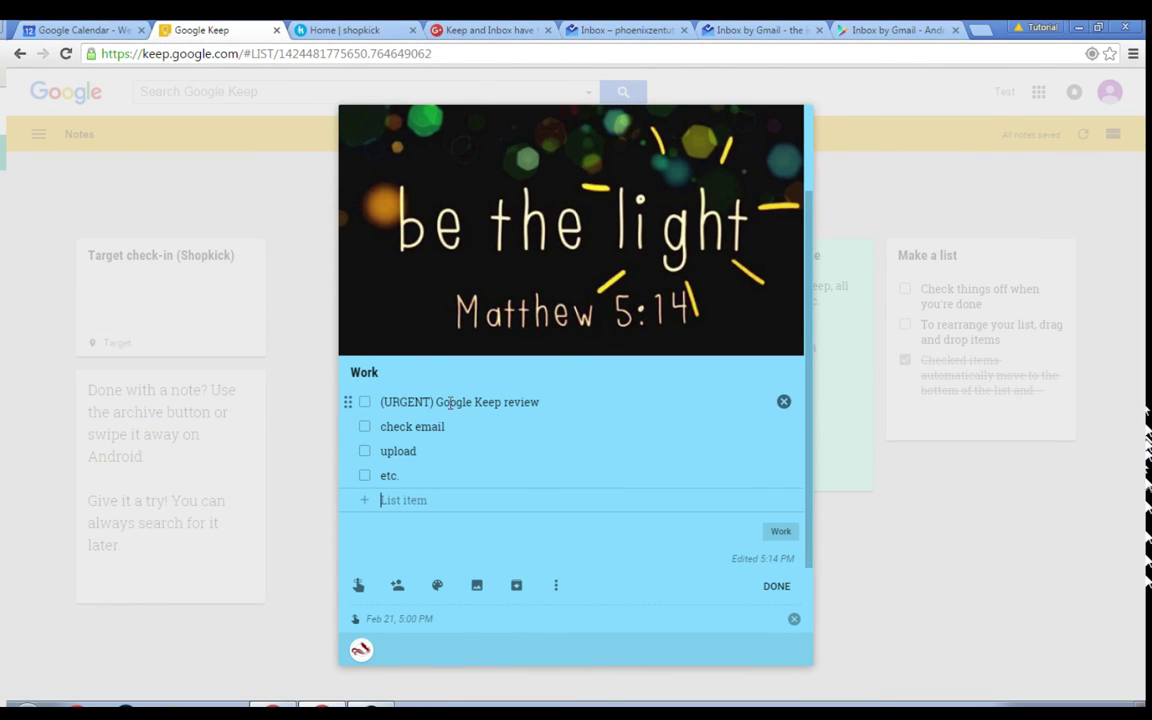
{"action": "left_click", "coordinate": [556, 585]}
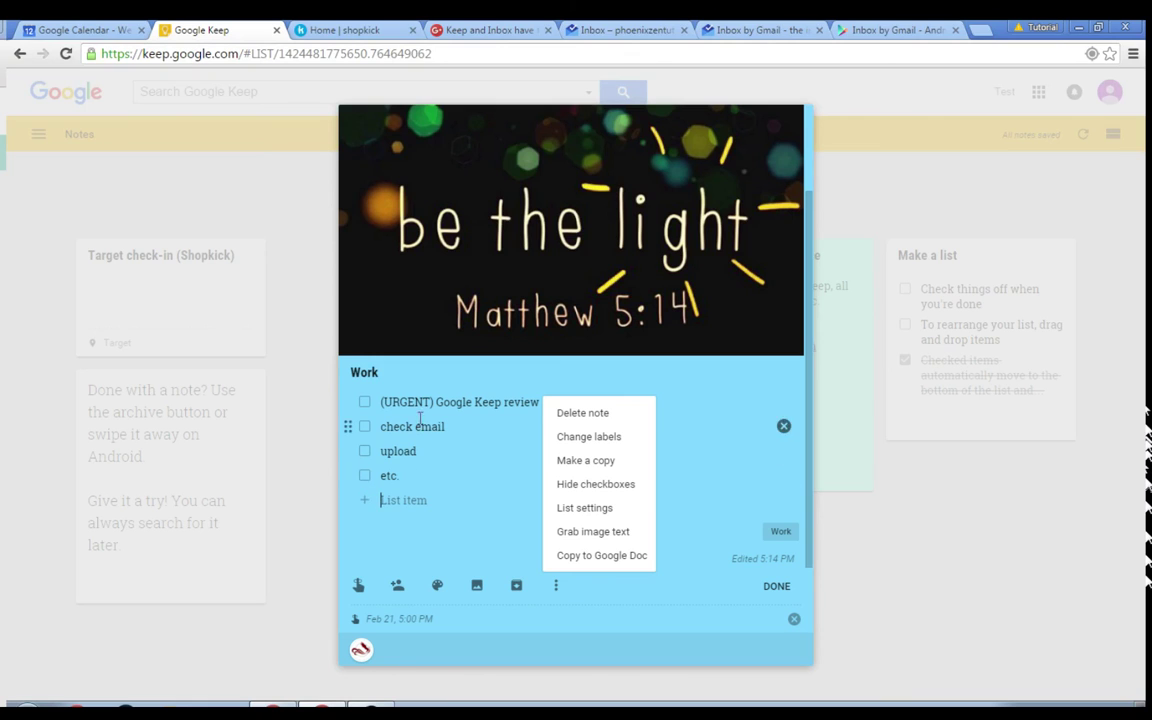
{"action": "left_click", "coordinate": [502, 561]}
{"action": "left_click", "coordinate": [772, 588]}
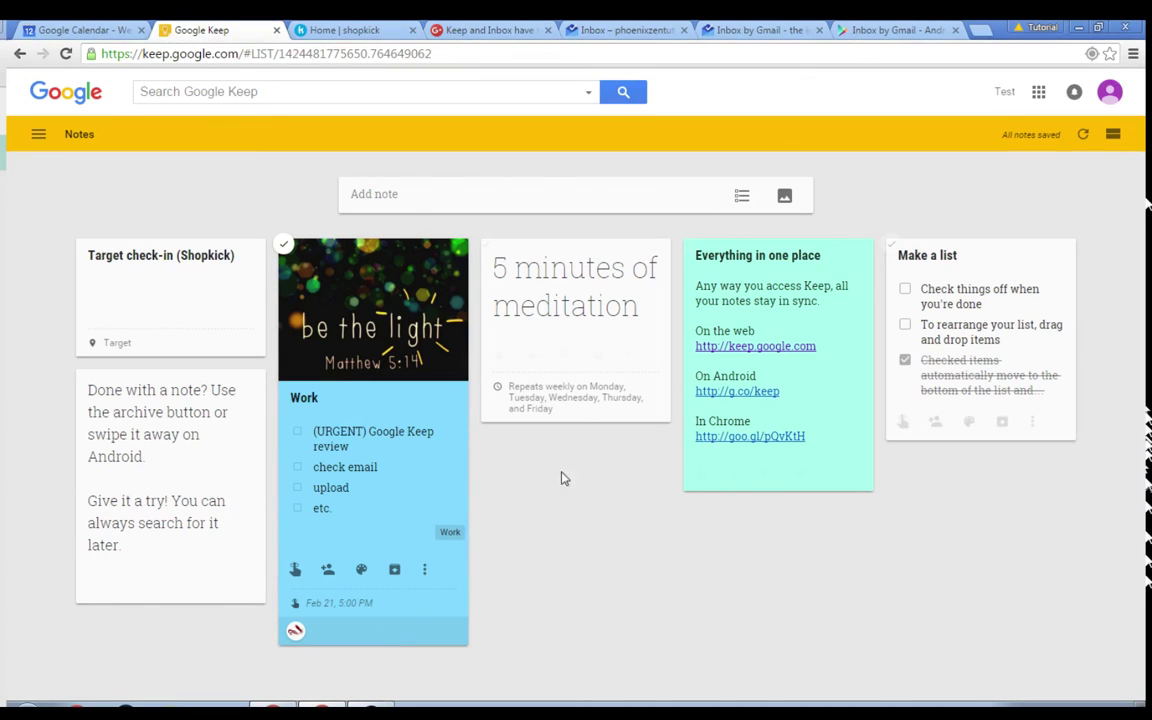
- View the Inbox by Gmail website's landing page and return to the Google Keep notes
{"action": "mouse_move", "coordinate": [829, 461]}
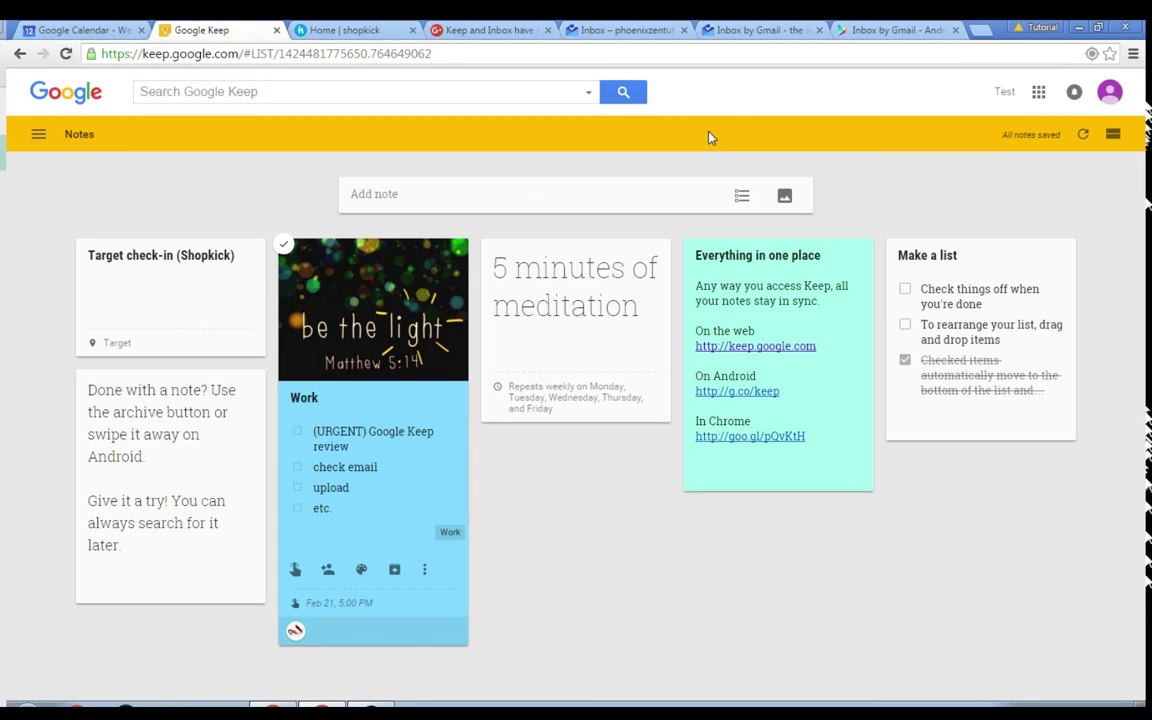
{"action": "left_click", "coordinate": [760, 34]}
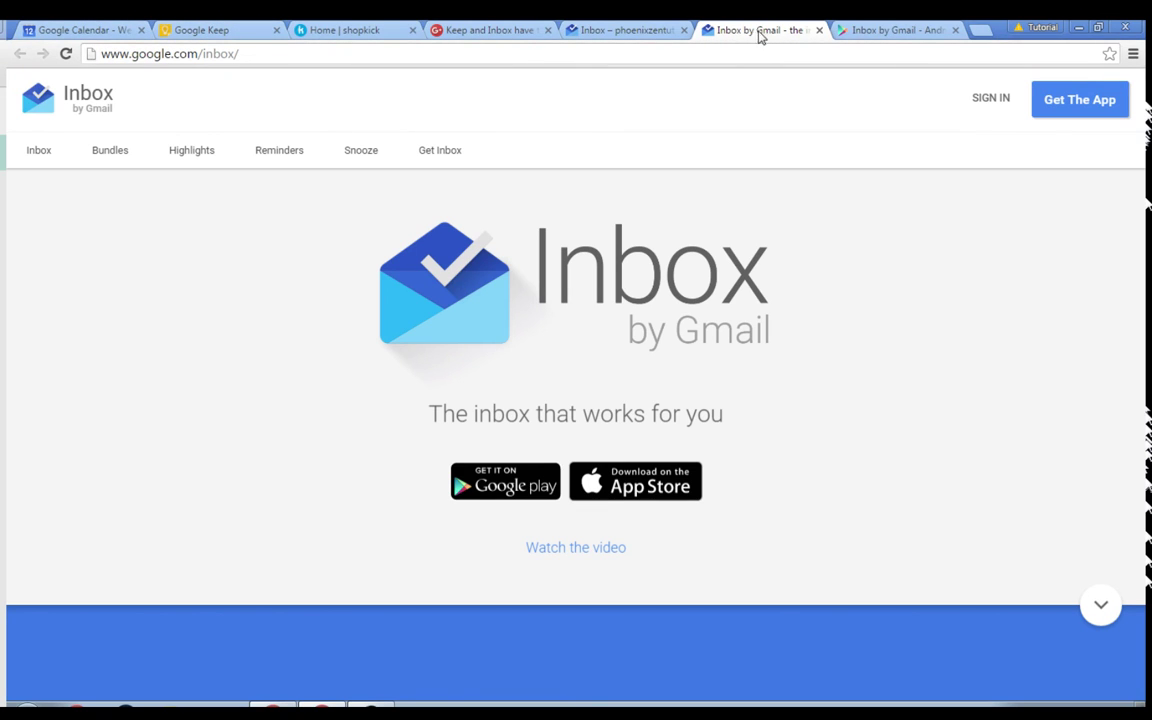
{"action": "left_click", "coordinate": [211, 33]}
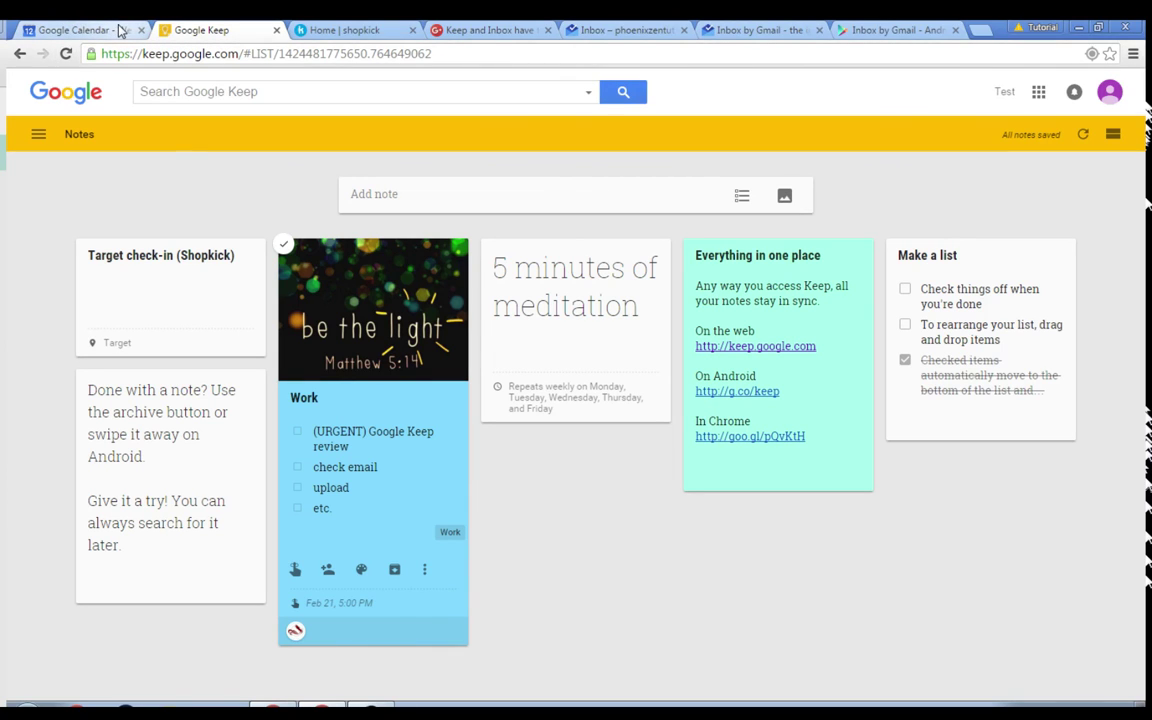
- View the Inbox by Gmail app page on Google Play and return to the Google Keep notes
{"action": "mouse_move", "coordinate": [222, 280]}
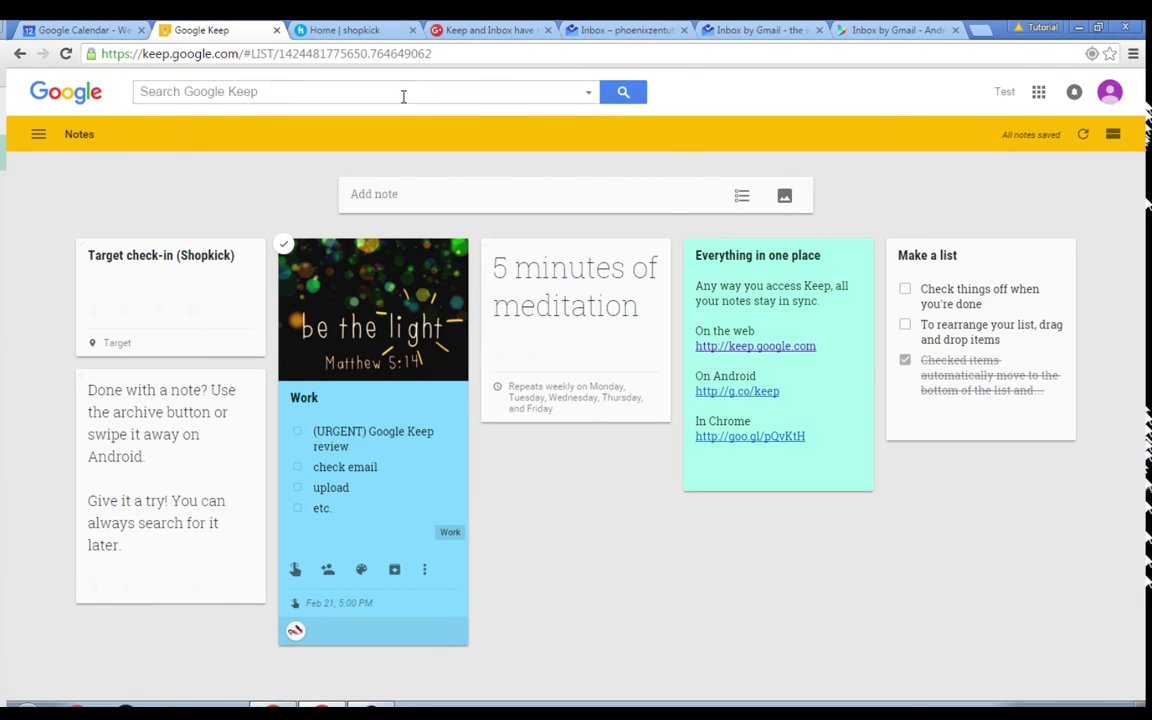
{"action": "mouse_move", "coordinate": [576, 330]}
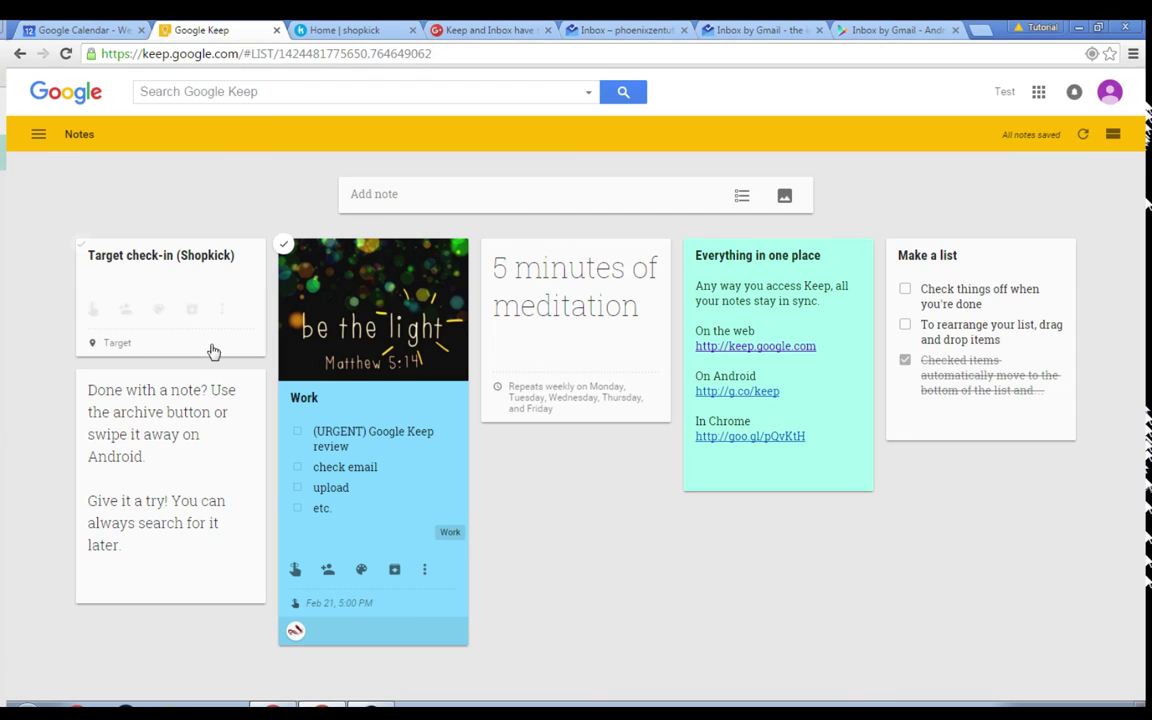
{"action": "mouse_move", "coordinate": [211, 352]}
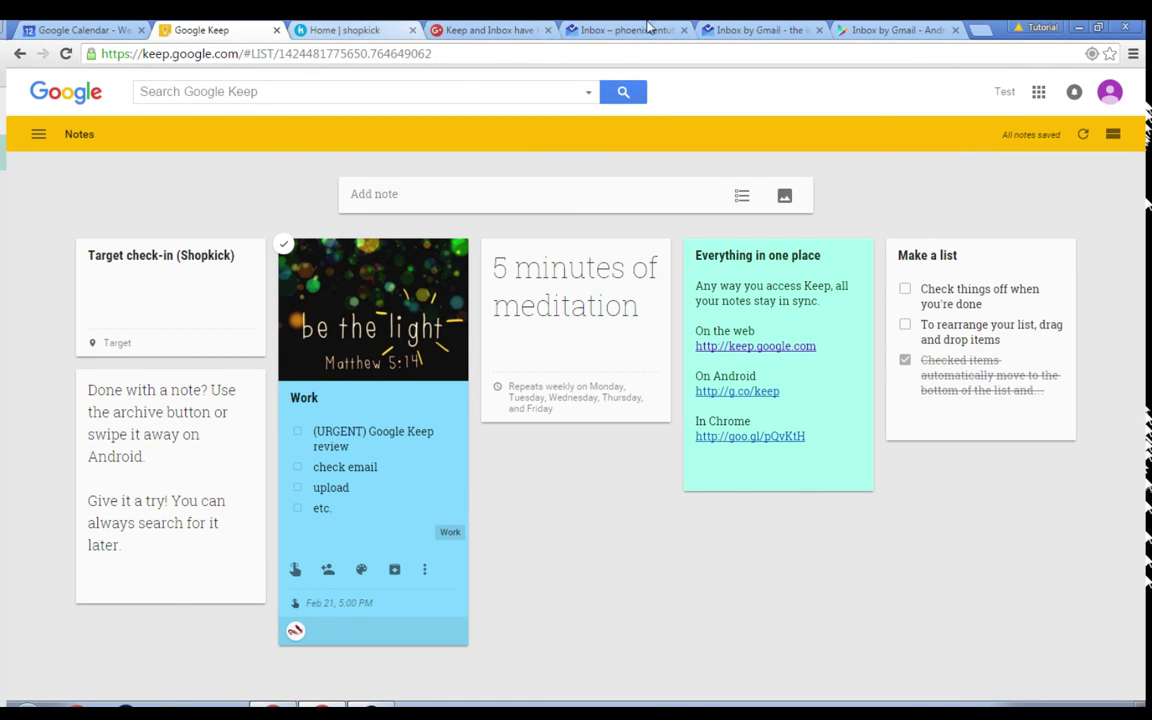
{"action": "left_click", "coordinate": [890, 30]}
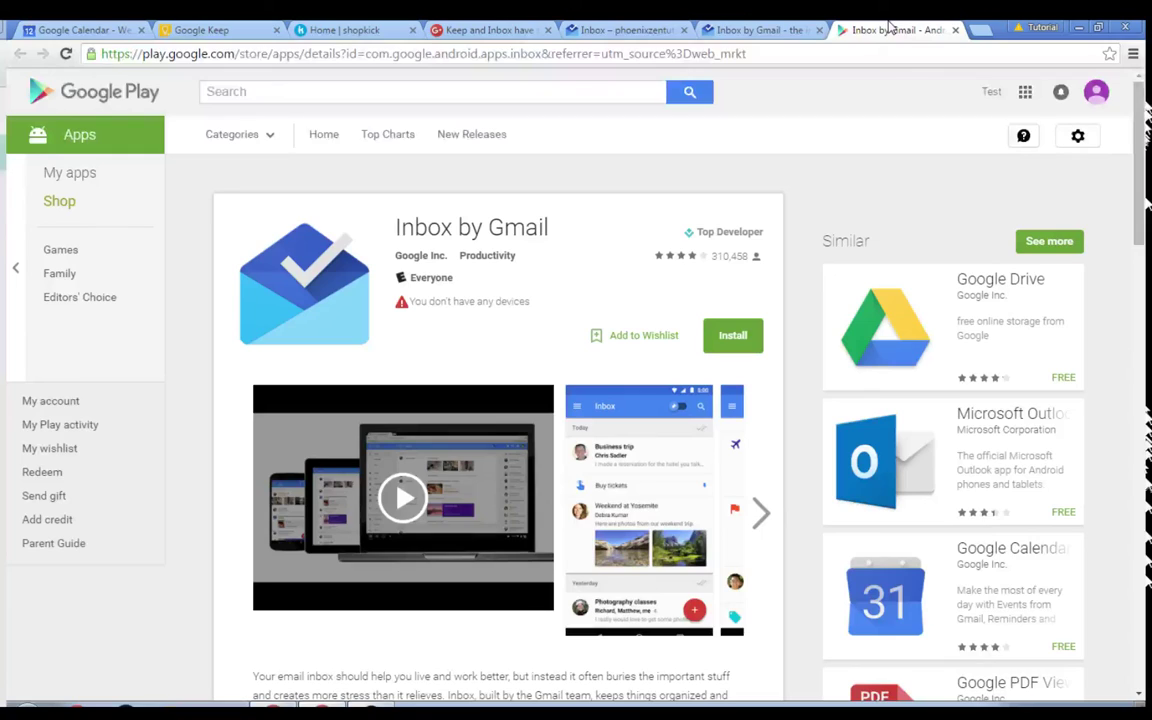
{"action": "left_click", "coordinate": [205, 30]}
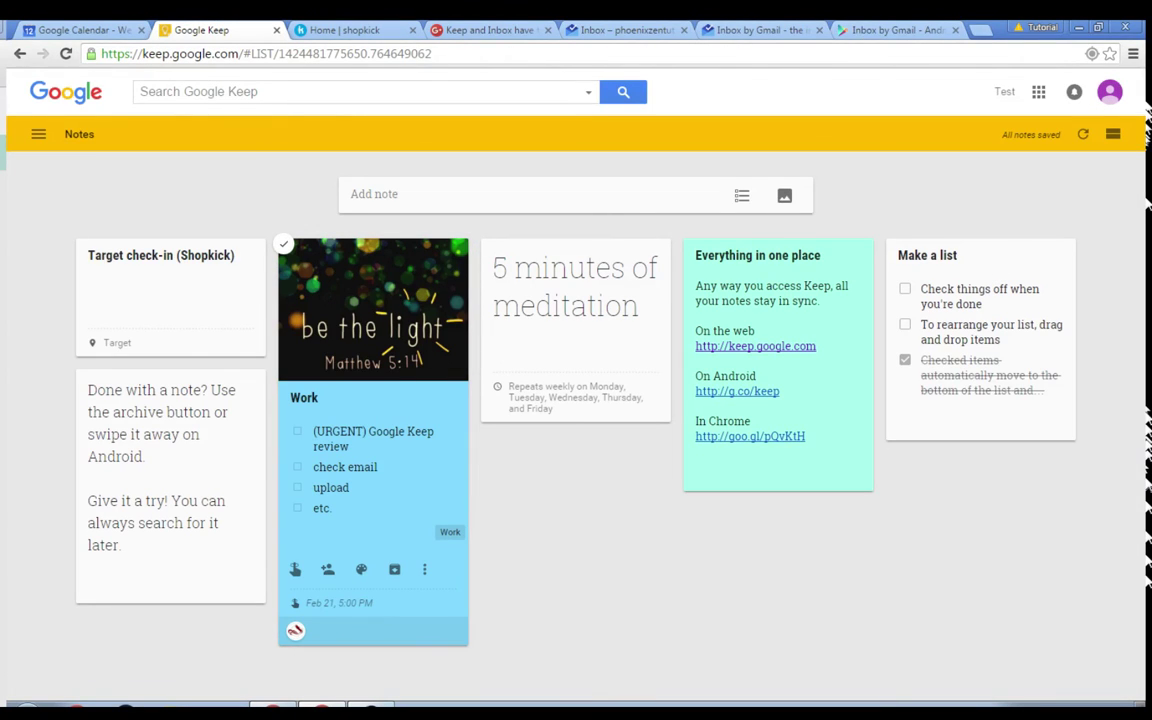